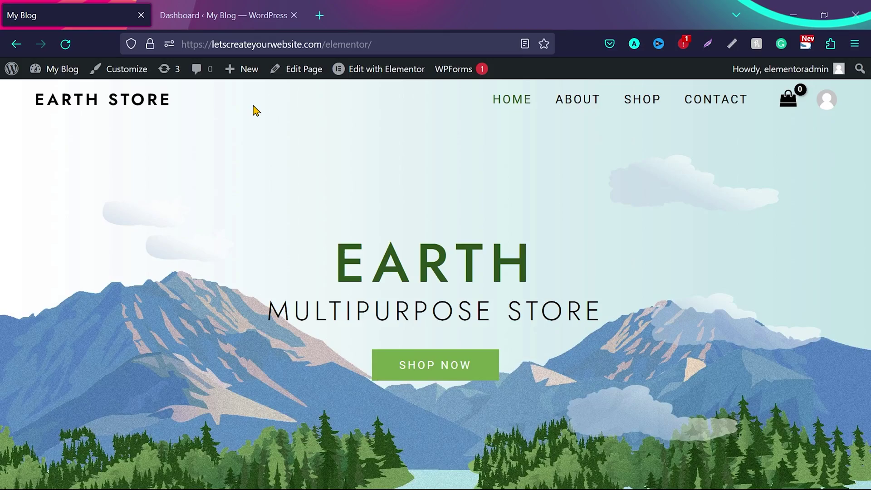
- Search the plugin directory for 'Elementor Header & Footer Builder'
left_click(245, 7)
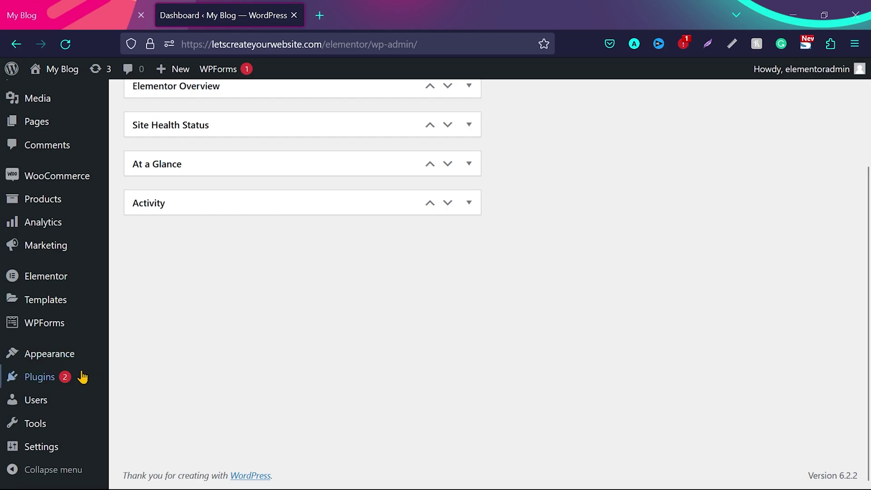
mouse_move(81, 377)
left_click(151, 399)
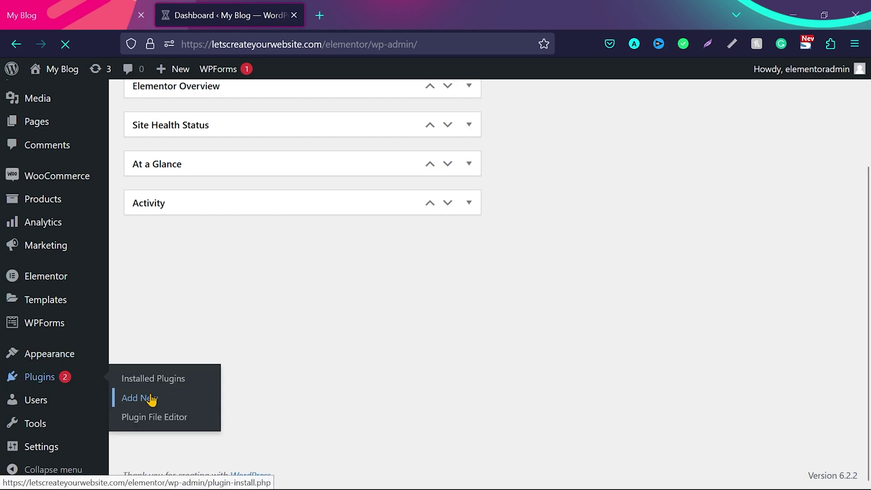
left_click(702, 141)
type("Elementor Header & Footer Builder")
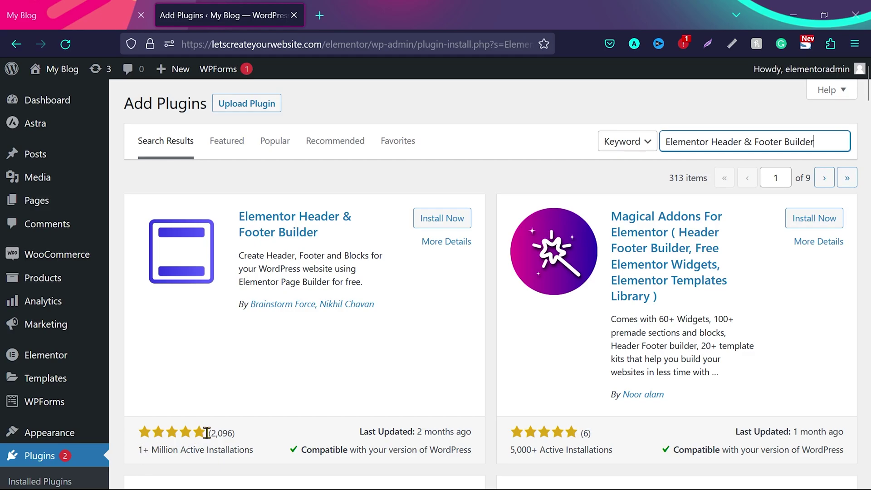
- Install and activate the Elementor Header & Footer Builder plugin
left_click_drag(206, 433, 234, 433)
left_click(241, 438)
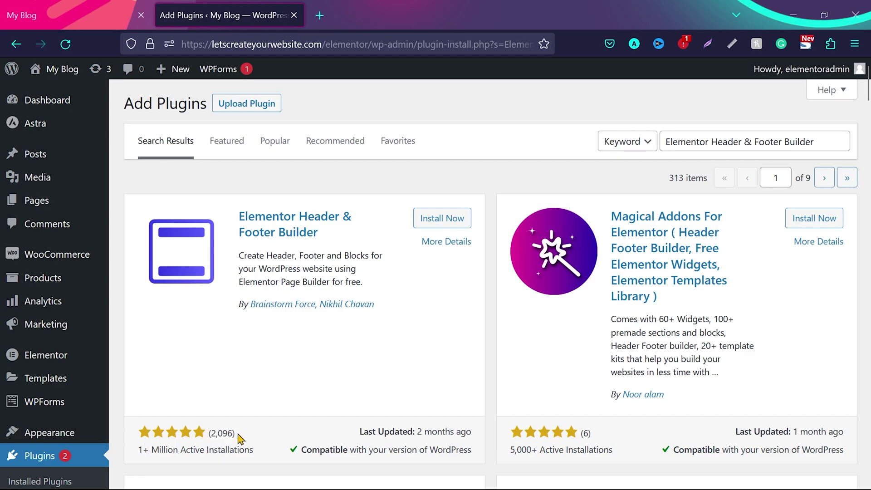
left_click(451, 222)
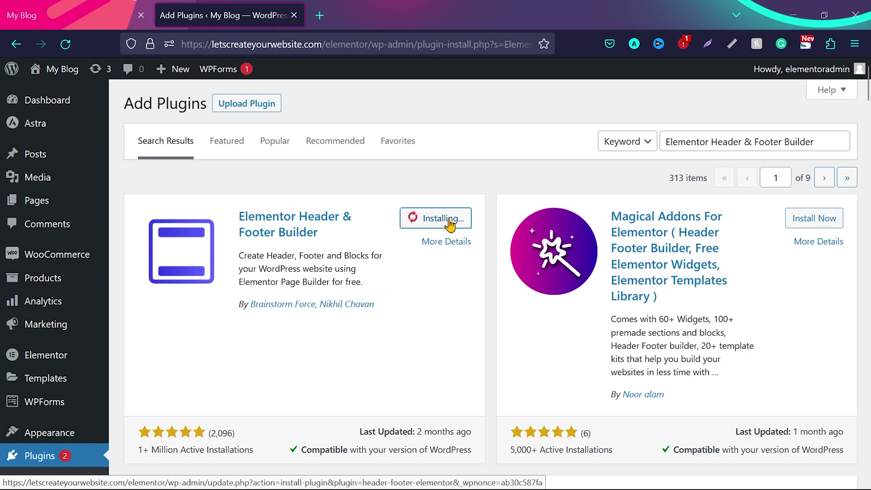
left_click(448, 219)
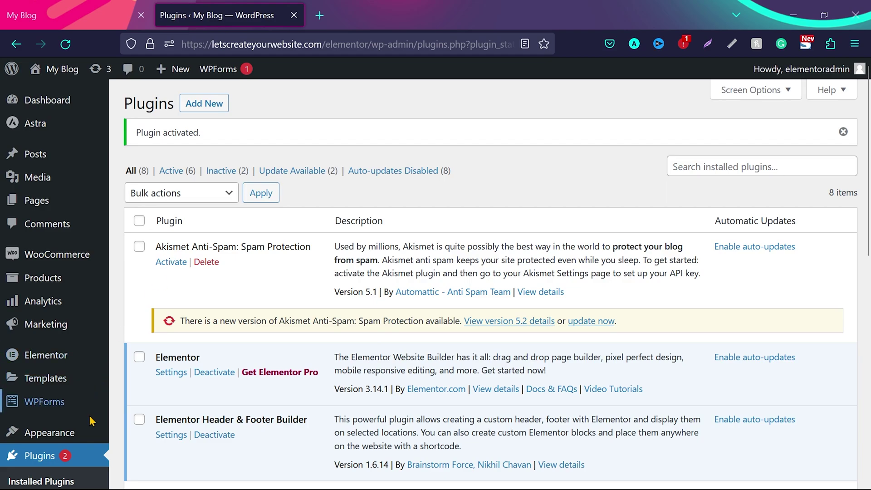
mouse_move(89, 435)
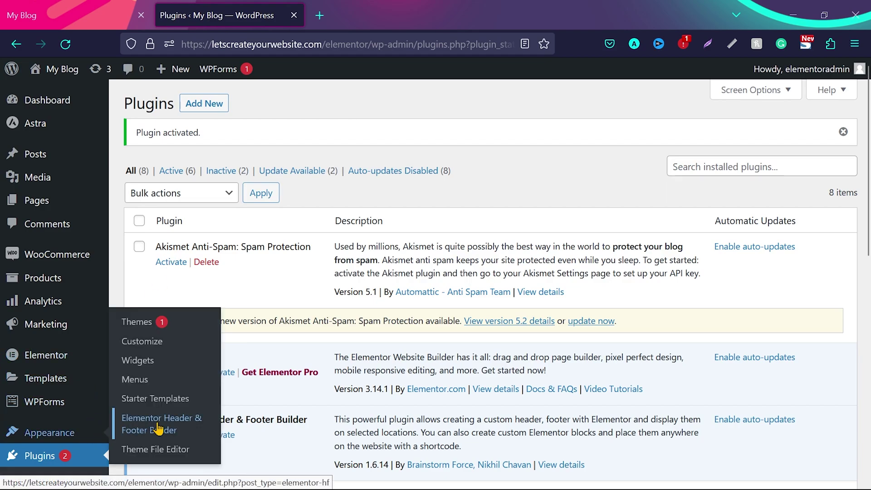
- Start a new template from the Header & Footer Builder list, skipping the onboarding questions
left_click(164, 427)
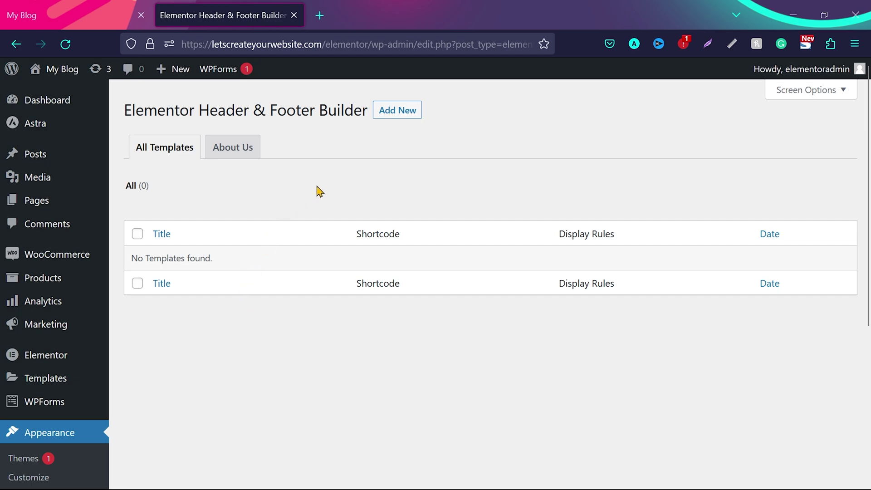
left_click(394, 112)
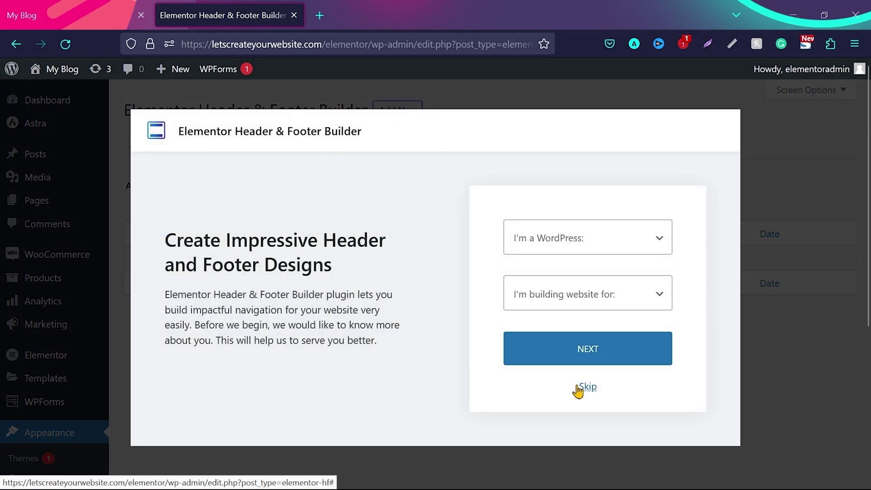
left_click(588, 387)
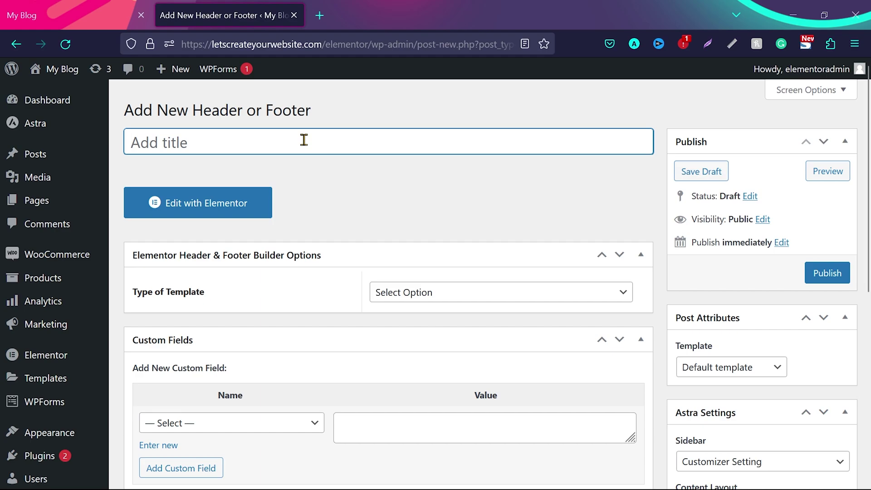
- Title the new template 'custom header' so it gets its own permalink
type("custom header")
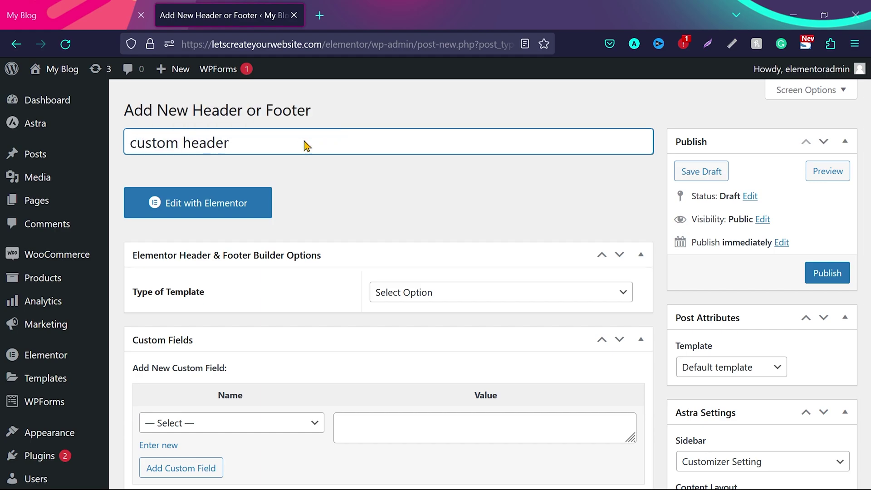
left_click(341, 189)
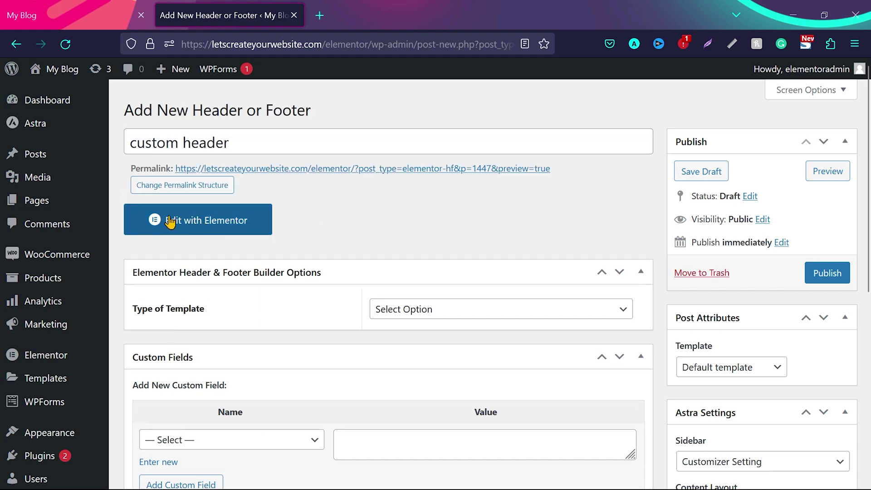
left_click(196, 229)
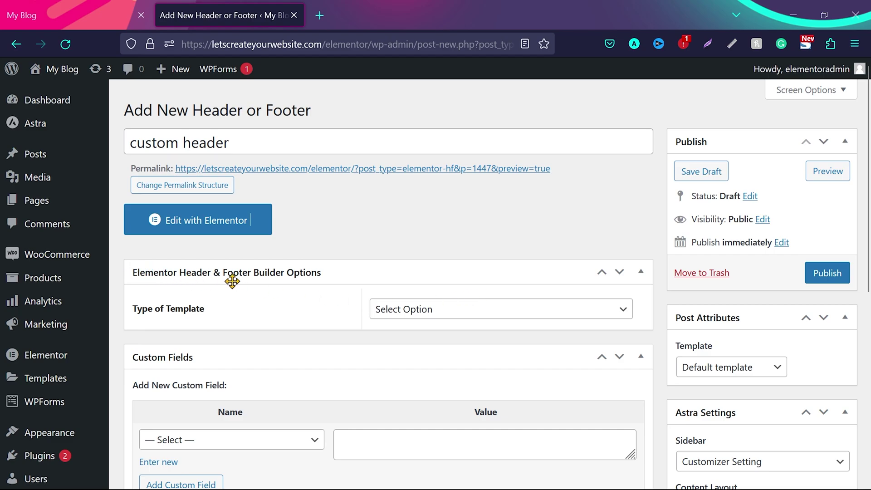
left_click(520, 314)
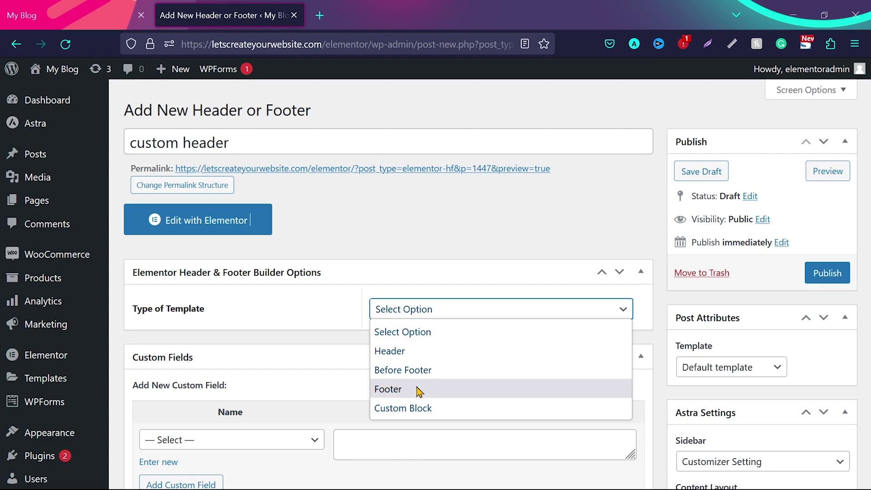
- Set Type of Template to Header, Display On to Entire Website, and User Roles to All
left_click(389, 351)
scroll(343, 350, "down", 1)
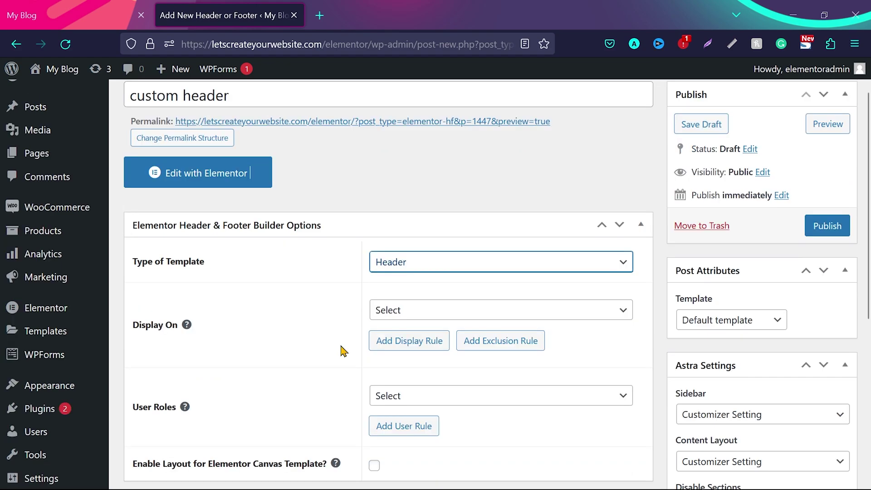
left_click(575, 316)
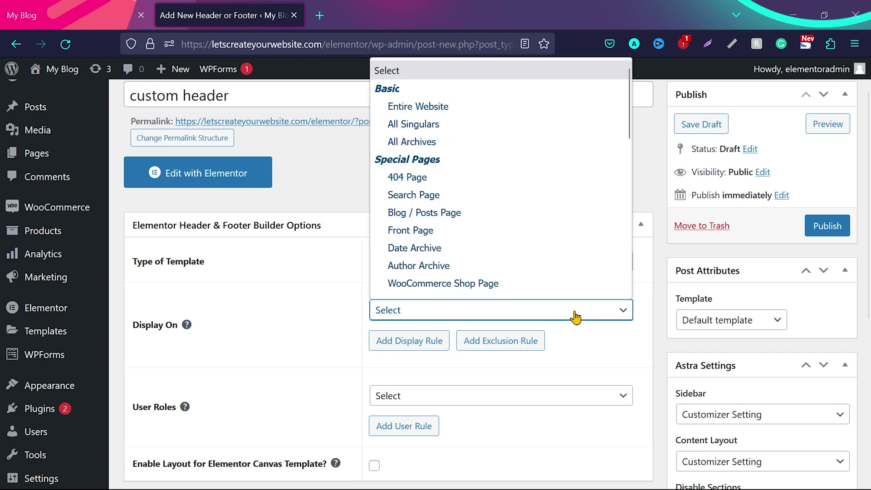
left_click(449, 109)
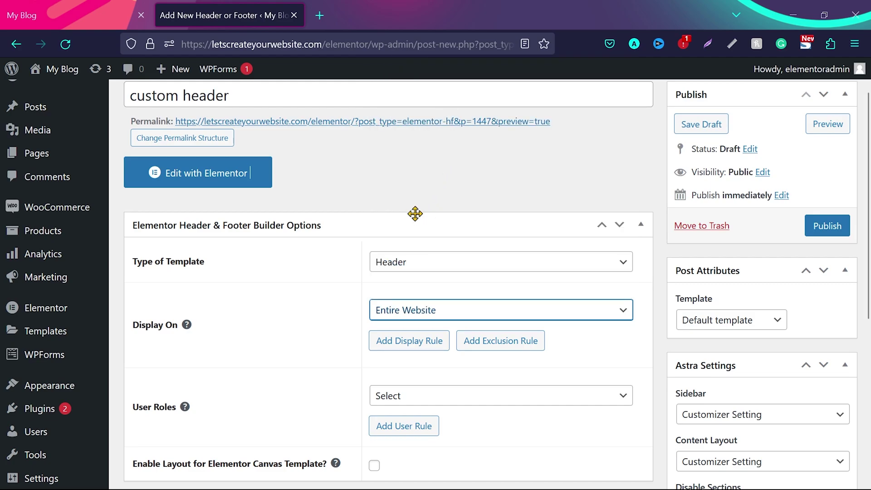
left_click(608, 403)
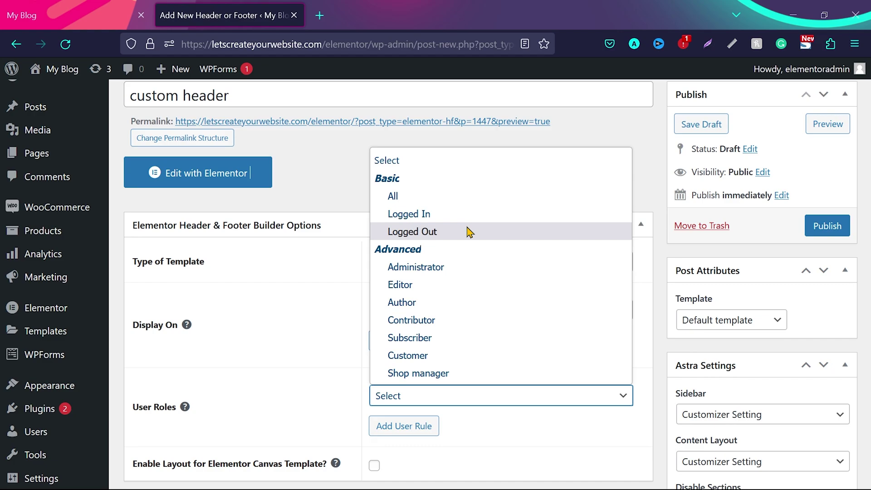
left_click(433, 202)
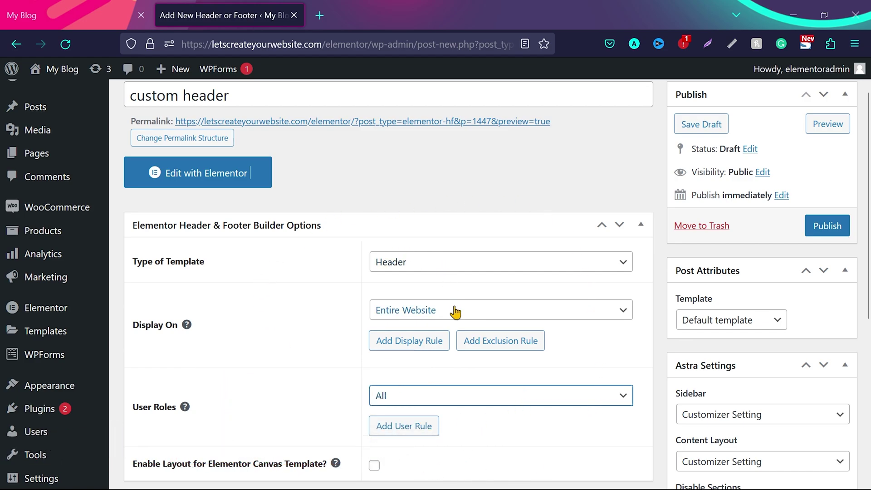
- Publish the custom header and reload the homepage to confirm the old header bar is gone
left_click(819, 226)
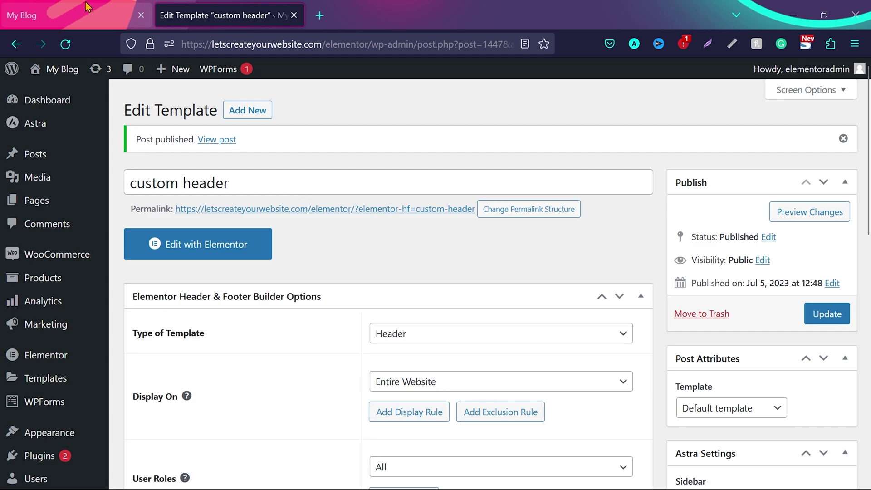
left_click(88, 7)
left_click(66, 44)
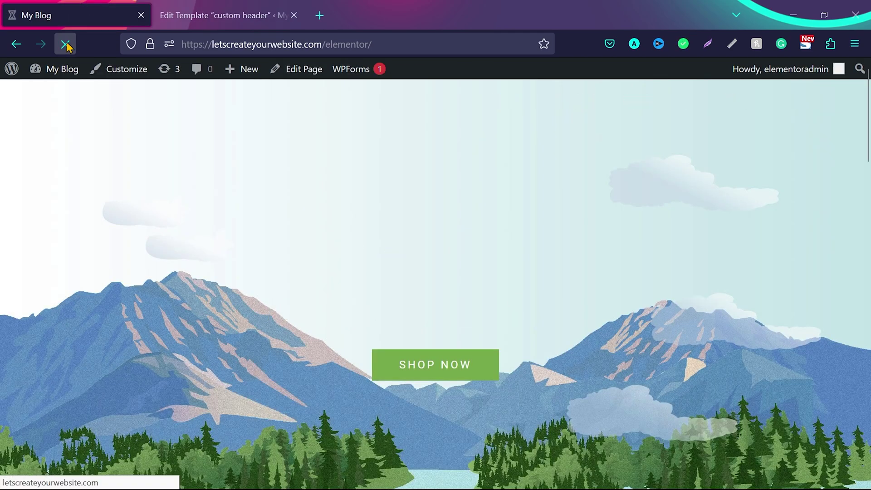
left_click(244, 6)
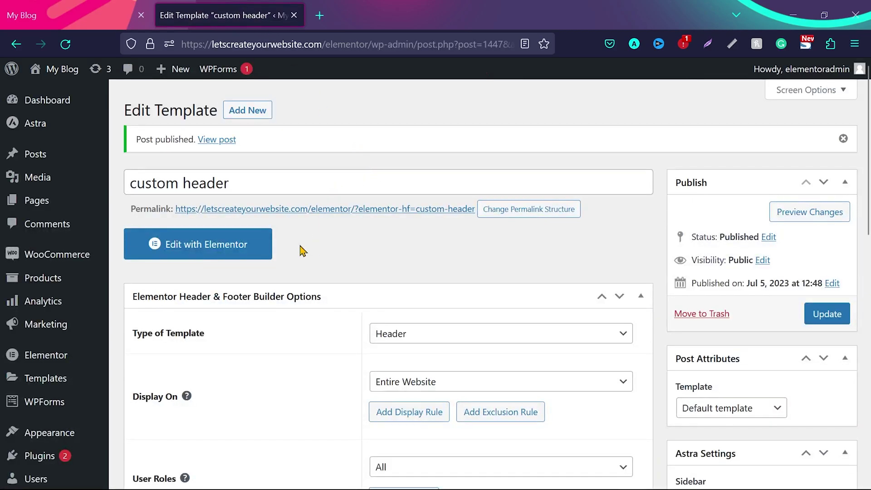
- Open the custom header in Elementor and collapse Pro and General to reveal the Site Logo widget
left_click(194, 248)
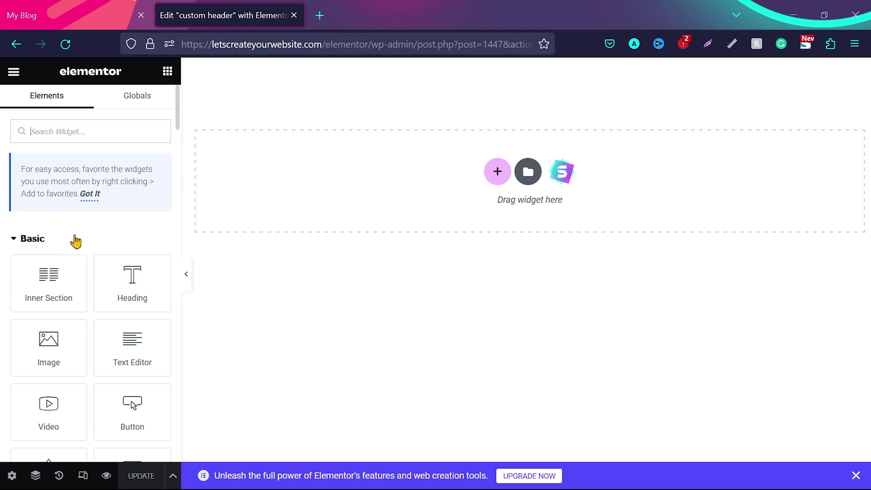
scroll(81, 232, "down", 2)
scroll(81, 232, "down", 1)
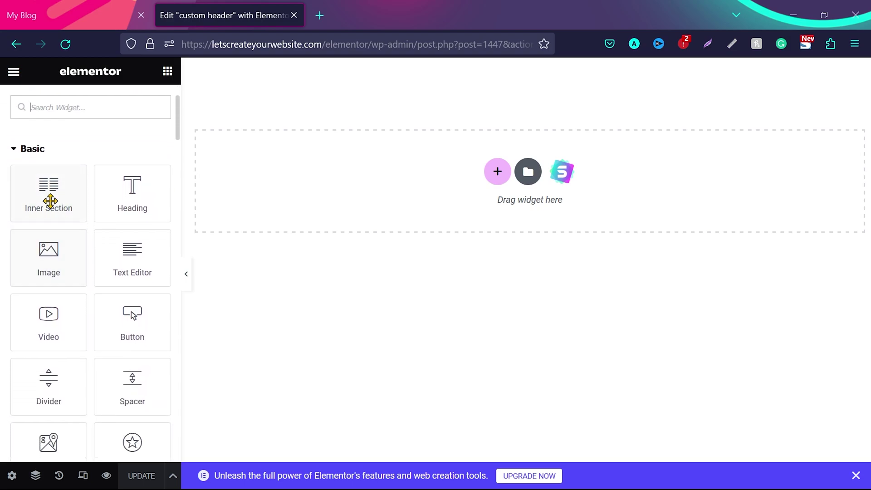
scroll(100, 211, "down", 2)
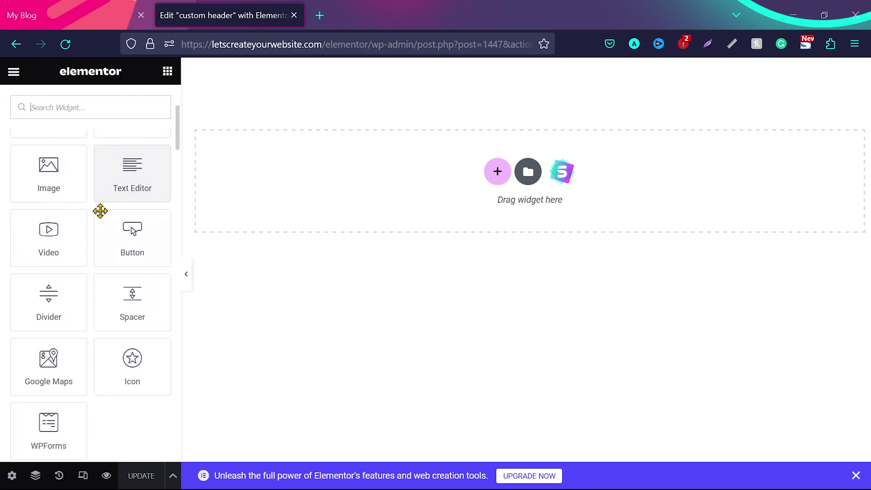
scroll(101, 211, "down", 8)
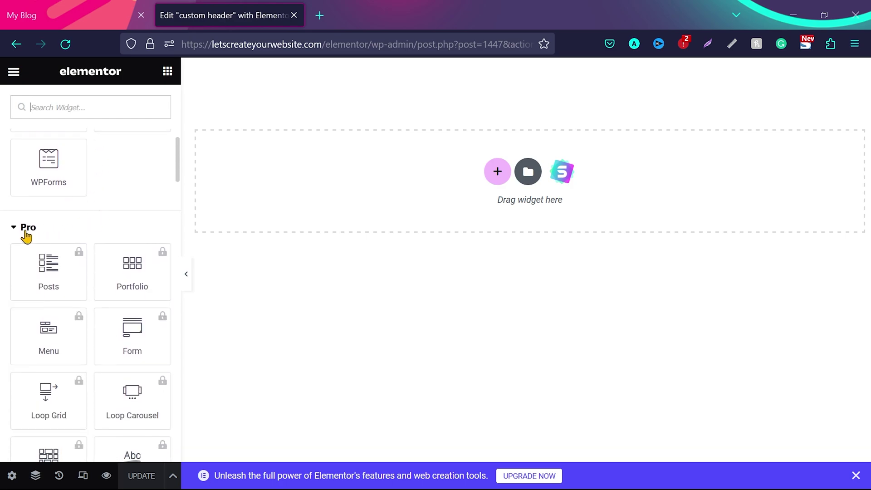
left_click(16, 228)
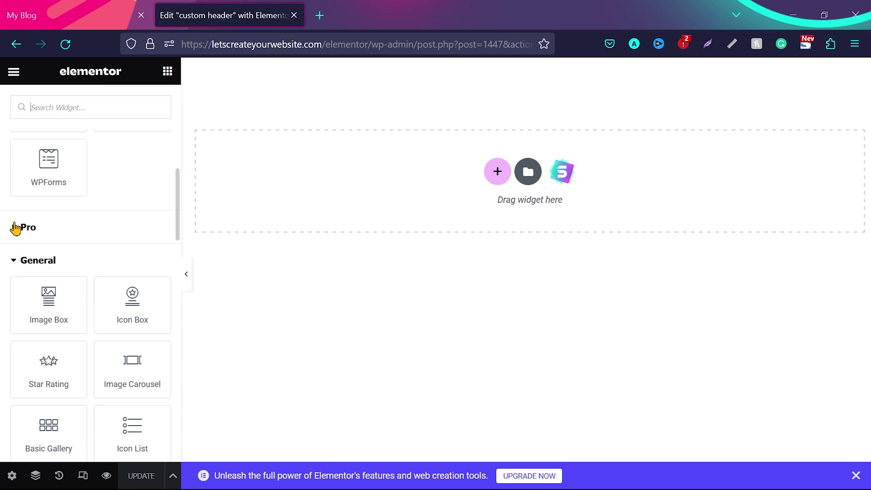
scroll(91, 230, "down", 2)
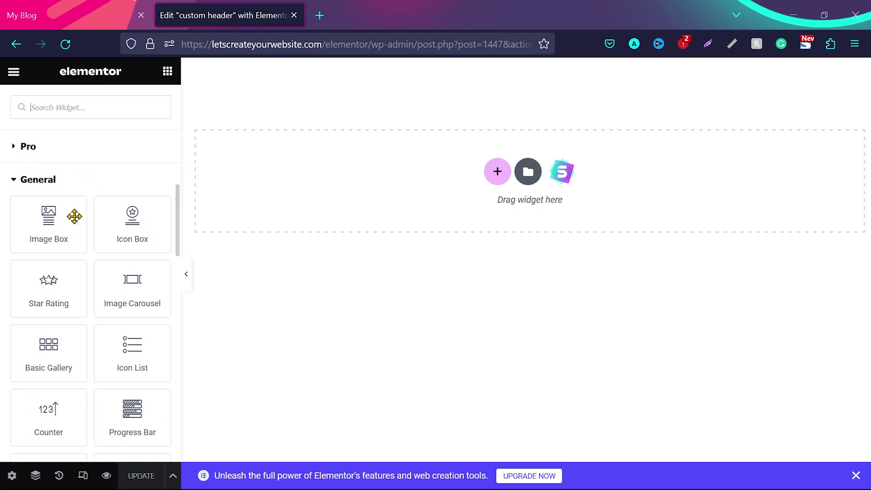
left_click(16, 183)
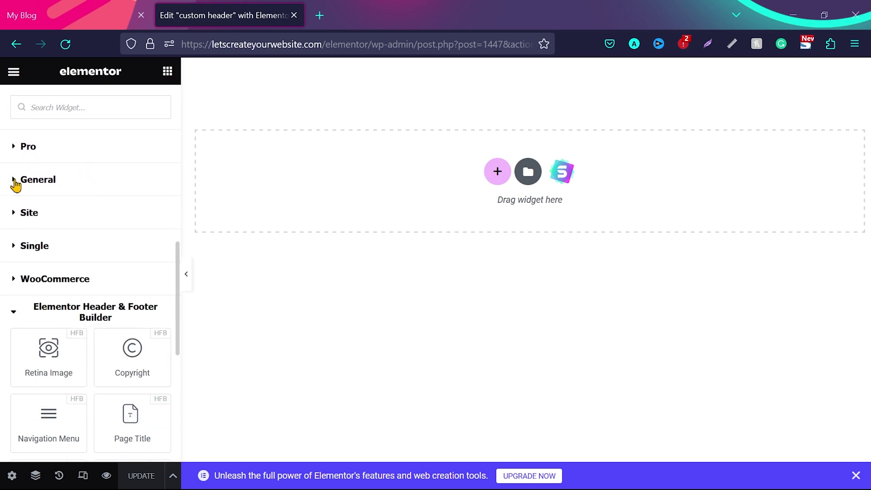
scroll(63, 268, "down", 3)
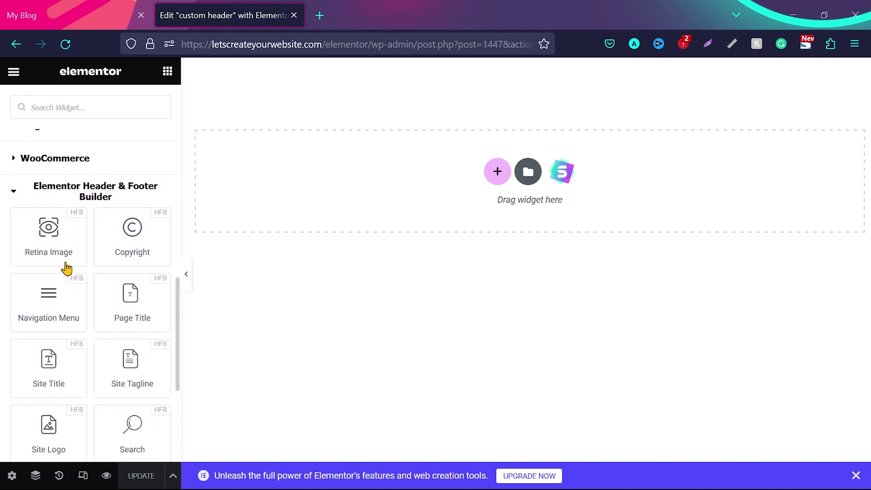
scroll(66, 268, "down", 1)
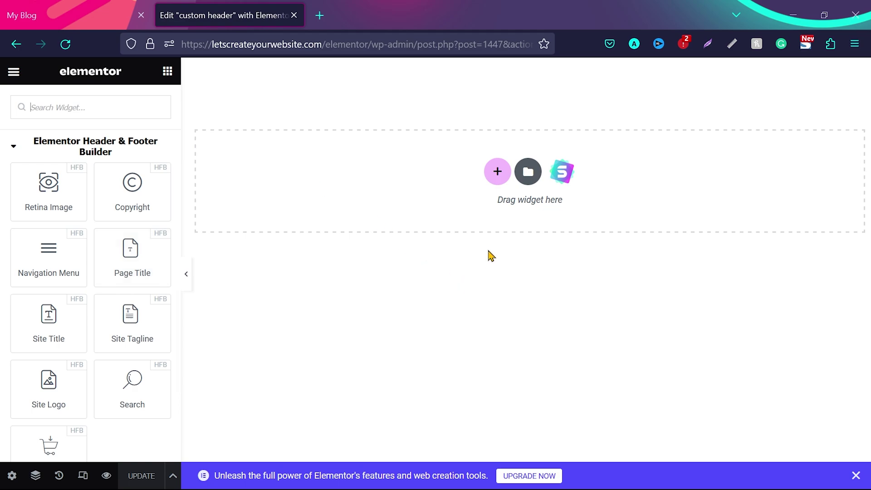
- Add a 1:2 two-column section, place Site Logo in the left column, and narrow it to about 28%
left_click(497, 173)
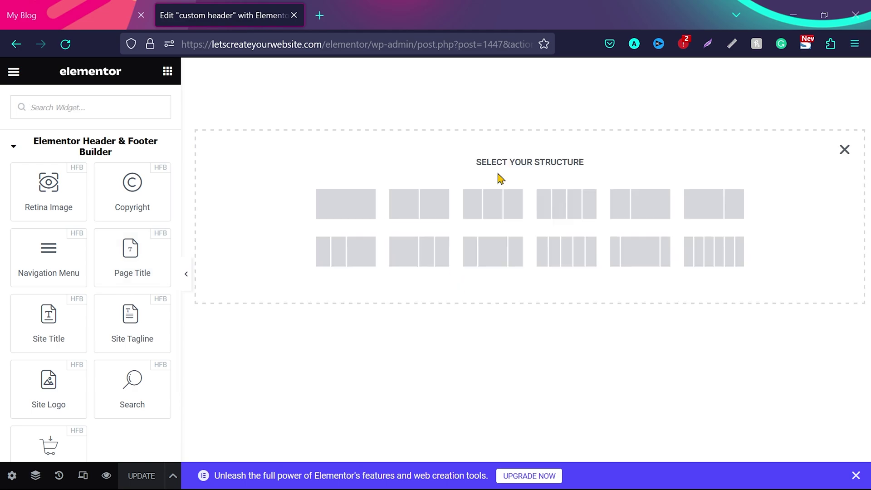
left_click(631, 209)
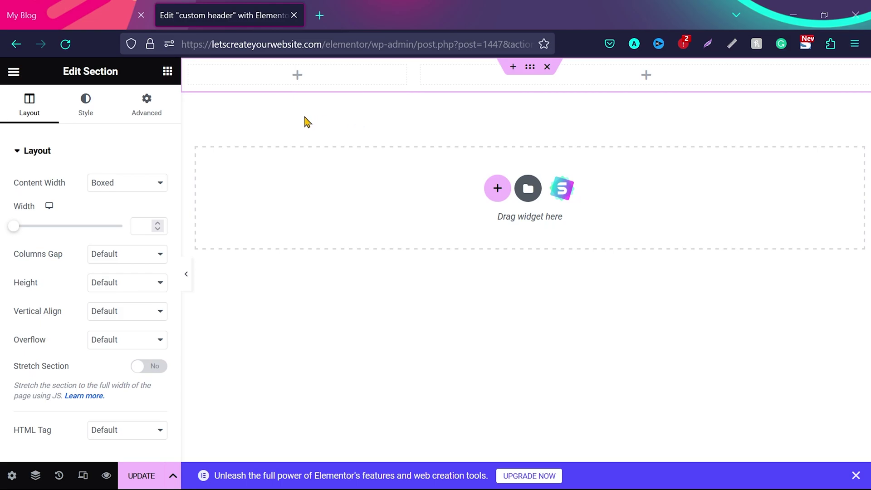
left_click(168, 73)
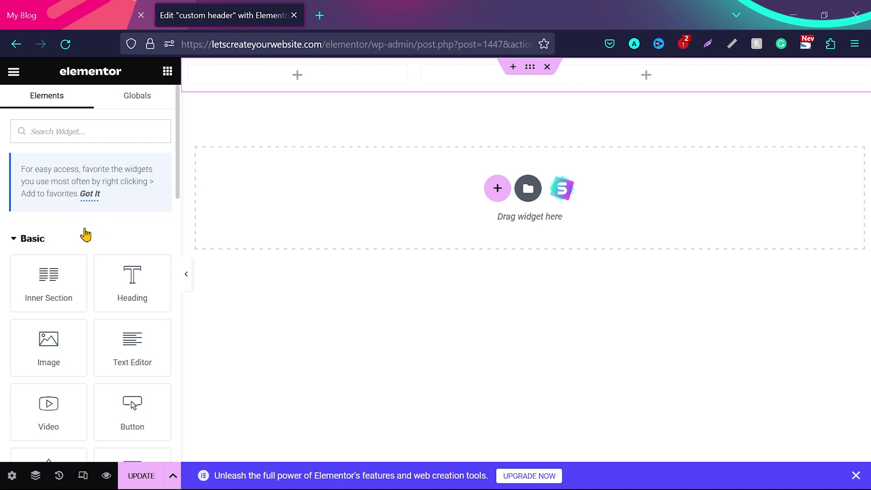
left_click_drag(177, 150, 182, 367)
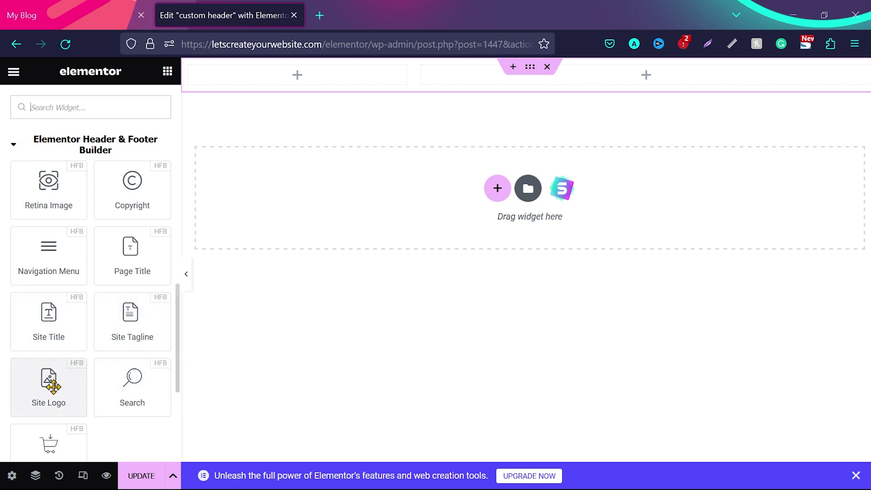
left_click_drag(55, 381, 295, 72)
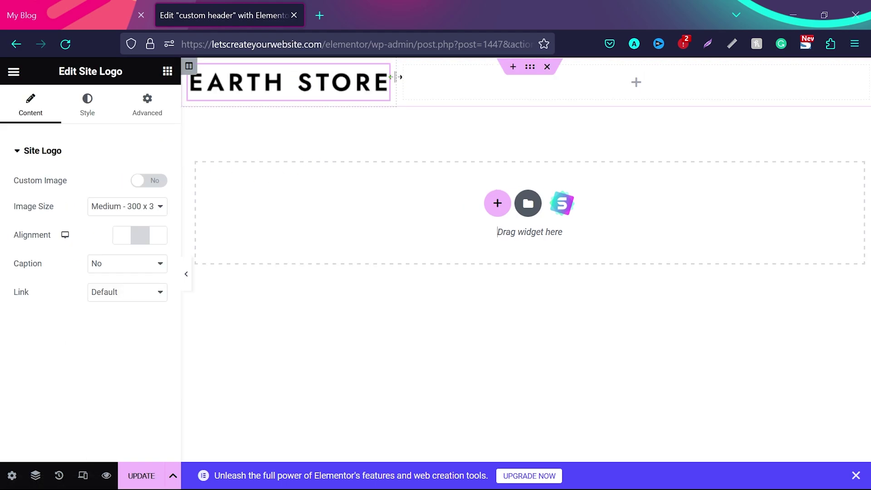
left_click_drag(395, 77, 360, 86)
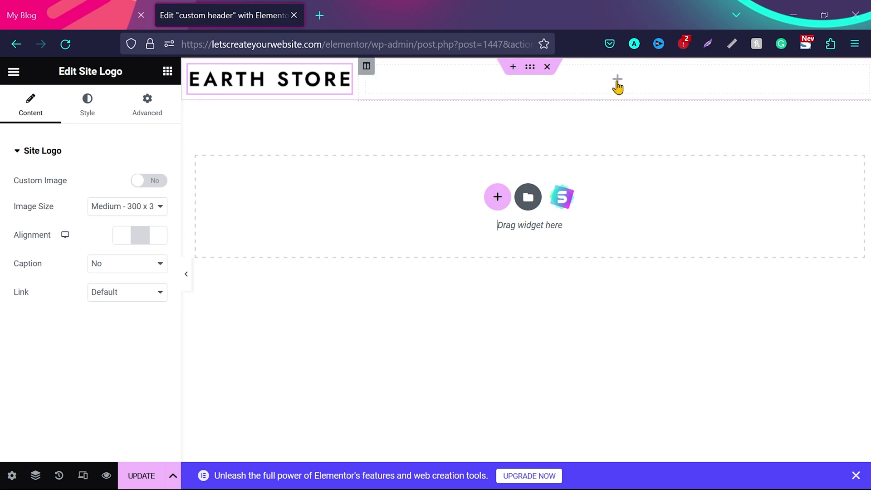
- Place a Navigation Menu with Home, About, Shop and Contact in the header's right column
left_click(168, 72)
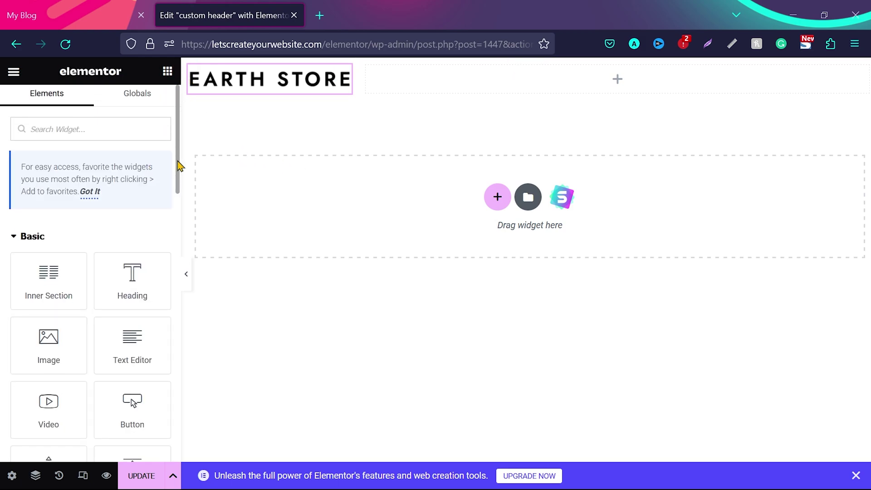
left_click_drag(177, 162, 178, 167)
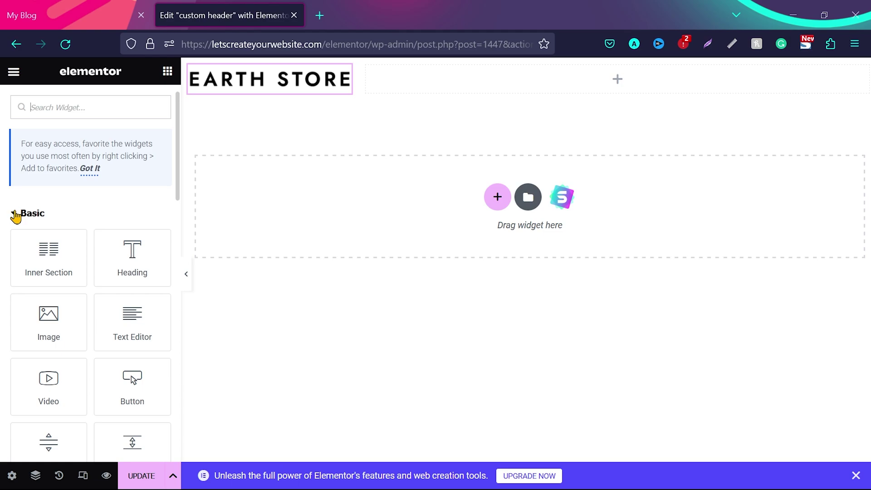
left_click(16, 217)
scroll(69, 285, "down", 2)
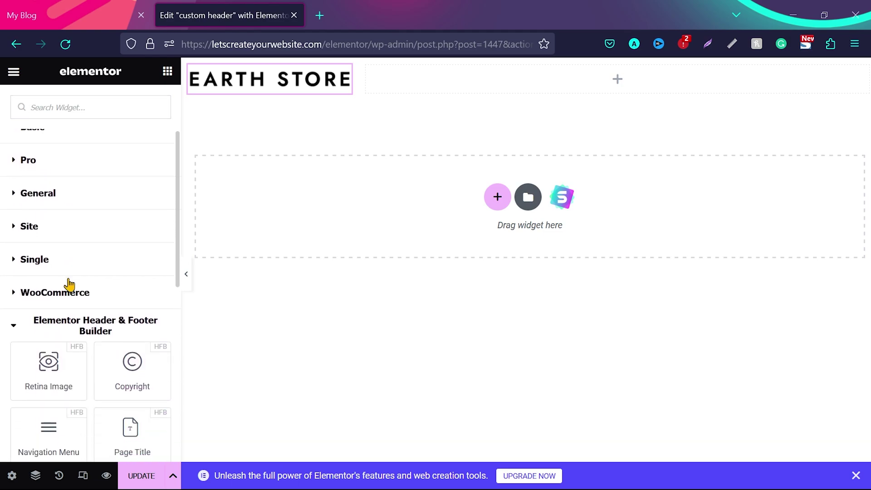
scroll(69, 284, "down", 4)
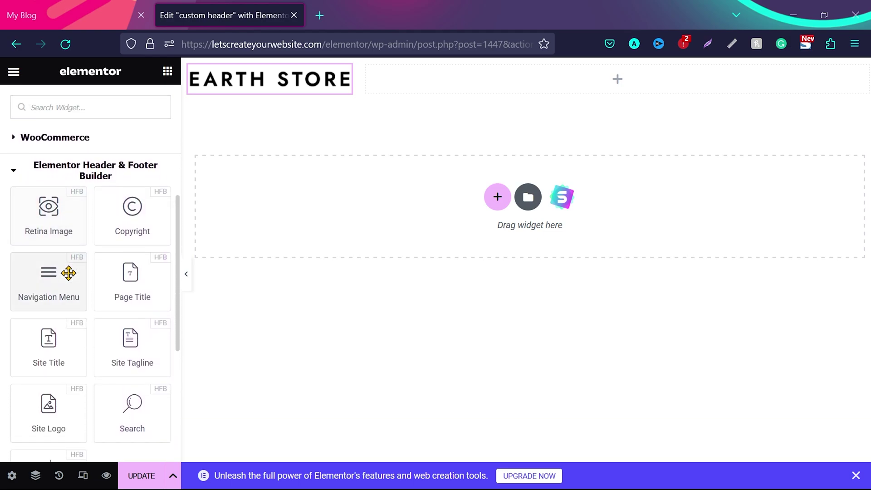
scroll(69, 272, "down", 1)
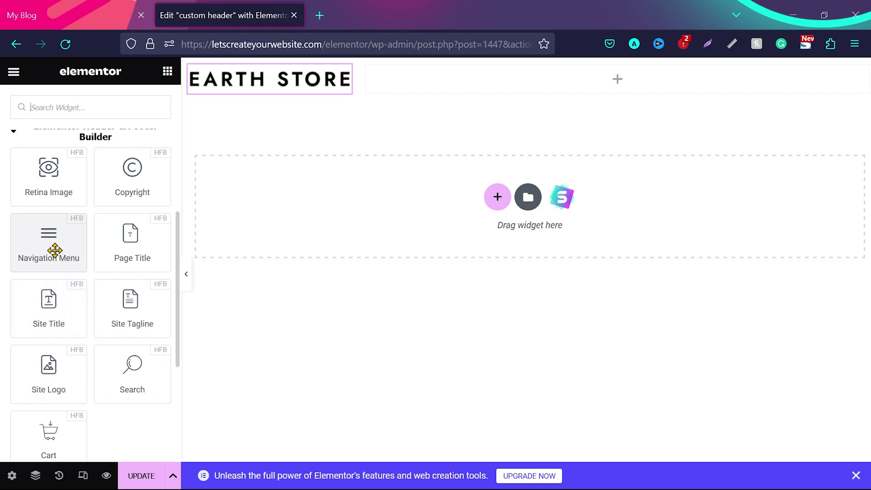
left_click_drag(55, 250, 621, 87)
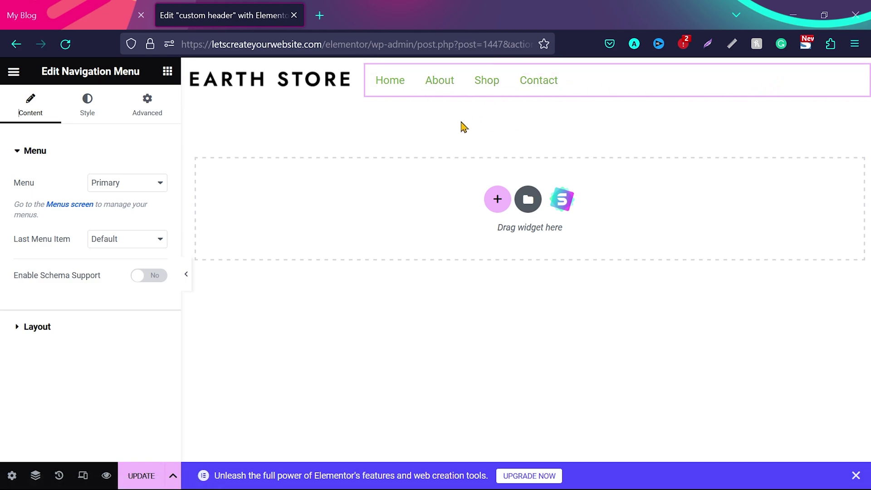
- Set the Navigation Menu's Layout alignment to Right
left_click(37, 327)
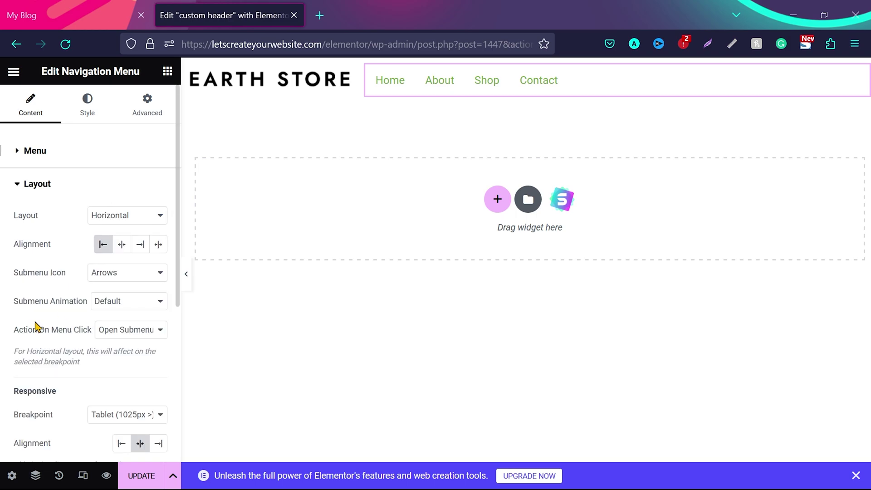
left_click(122, 246)
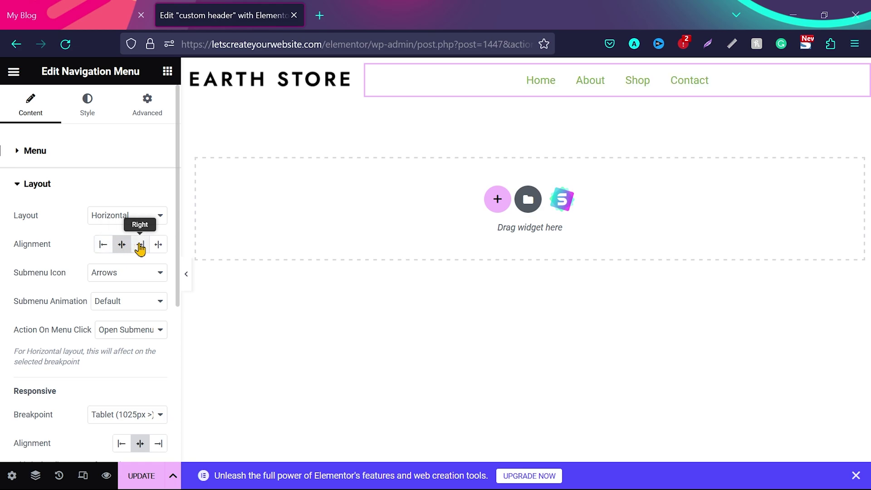
left_click(140, 247)
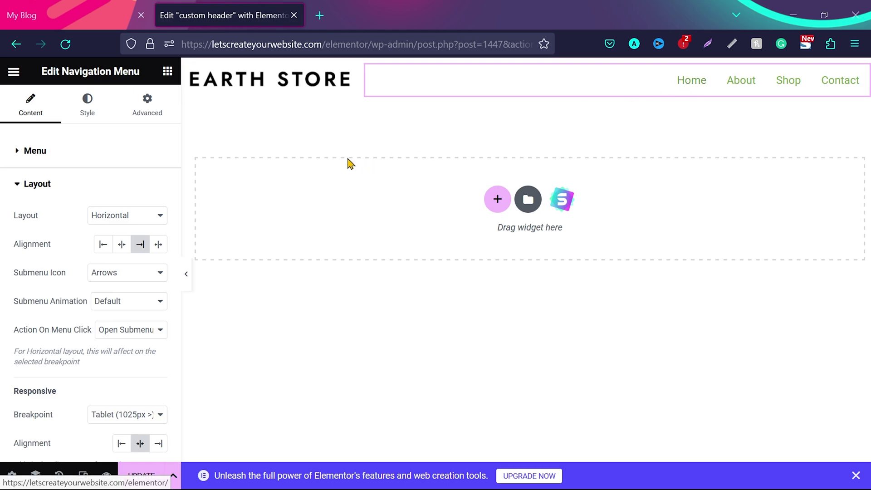
- Make the menu link text black (#000000), then reselect the menu to view its Content settings
left_click(91, 109)
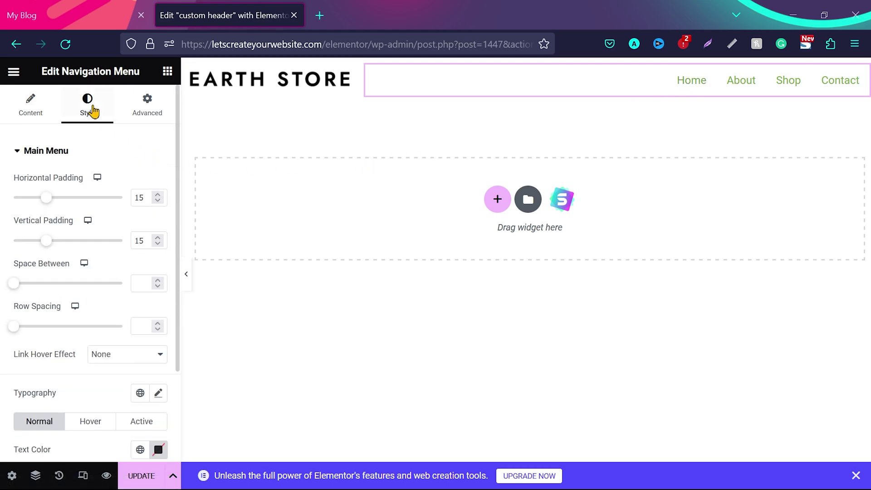
scroll(89, 219, "down", 3)
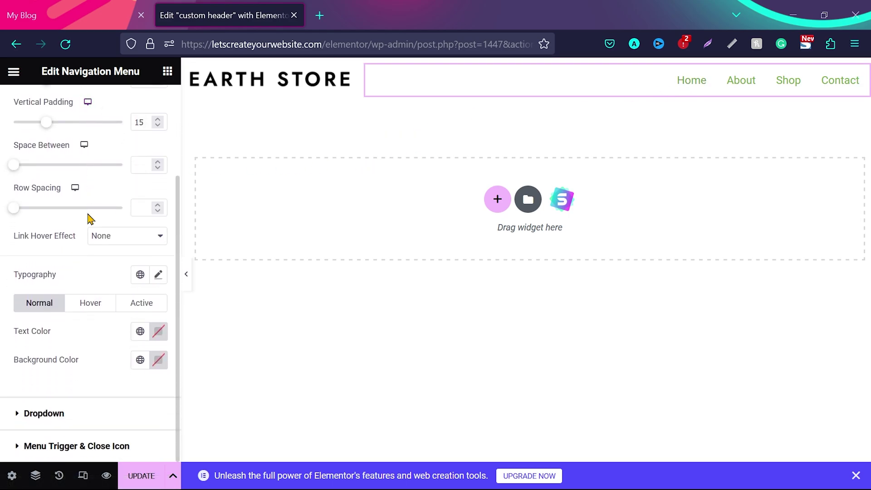
left_click(160, 332)
left_click_drag(158, 256, 58, 266)
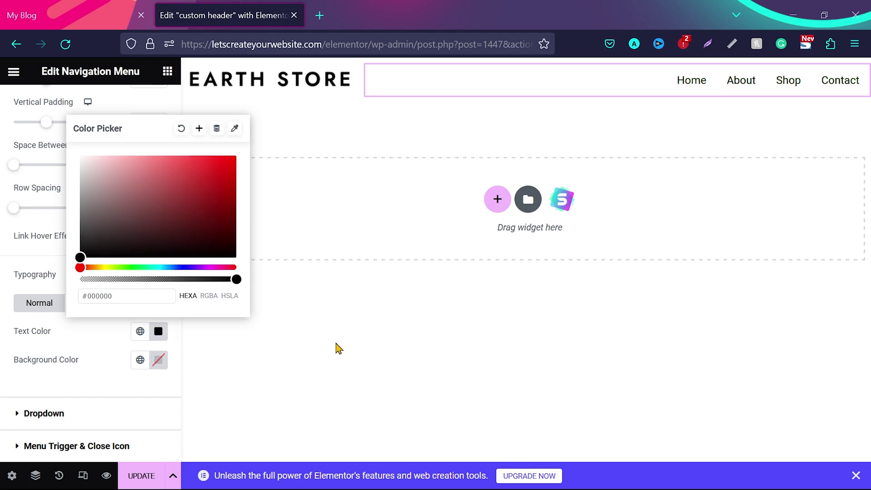
left_click(336, 348)
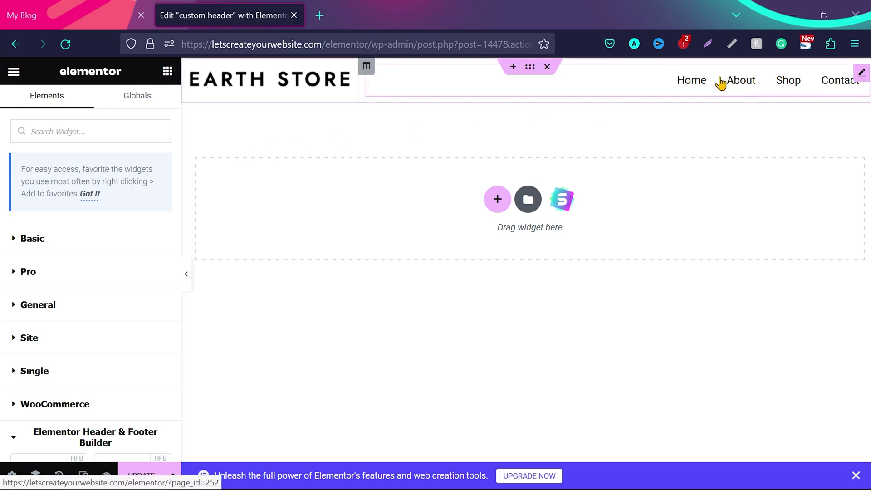
left_click(721, 83)
left_click(28, 108)
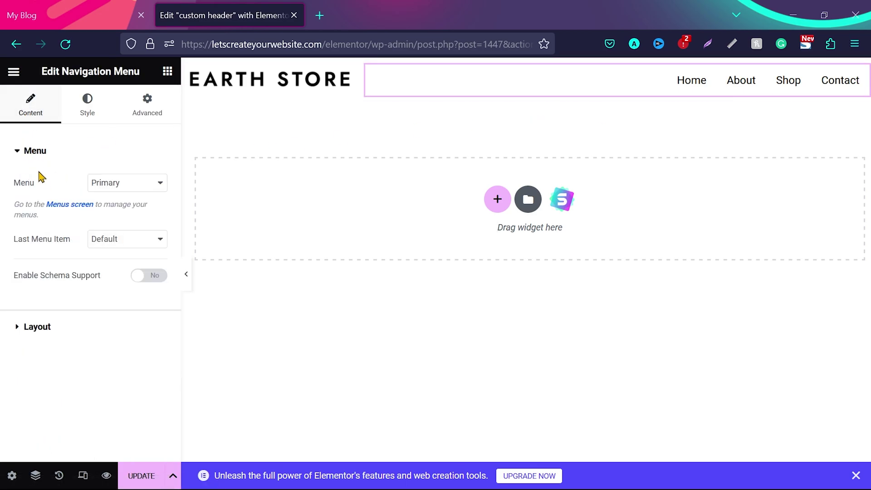
- Show the header menu's last item as a button, keeping the Primary menu selected
left_click(150, 243)
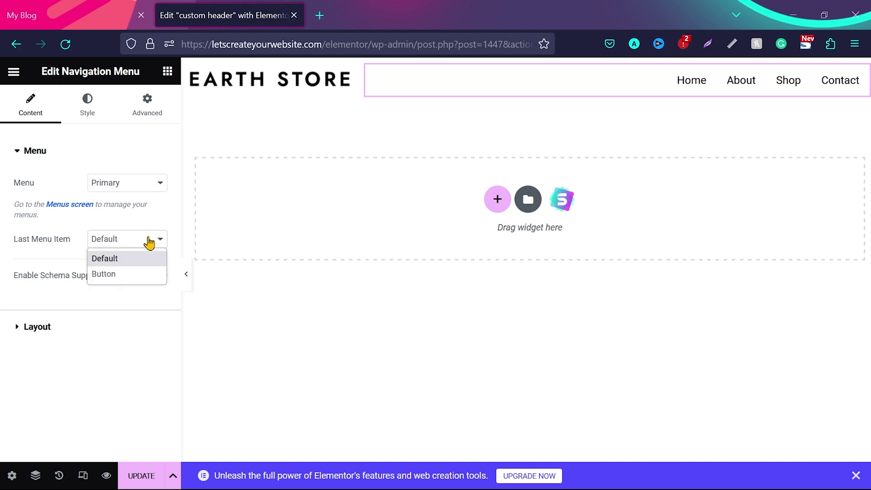
left_click(128, 274)
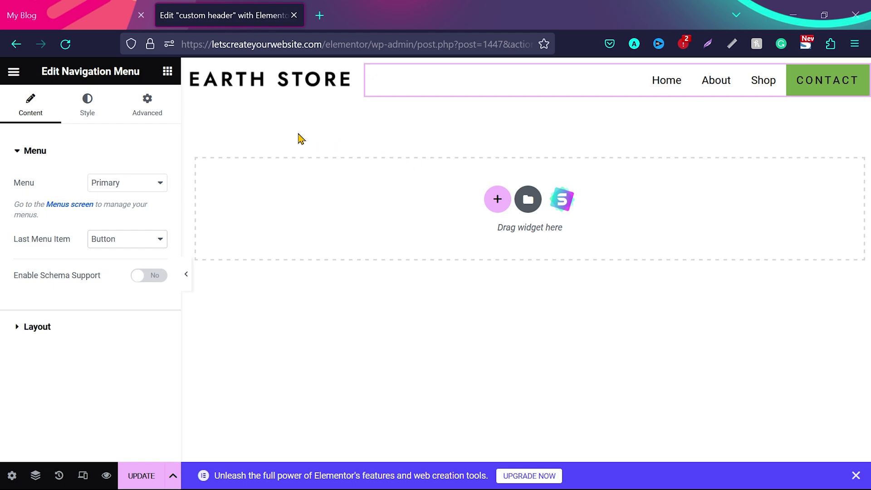
left_click(155, 187)
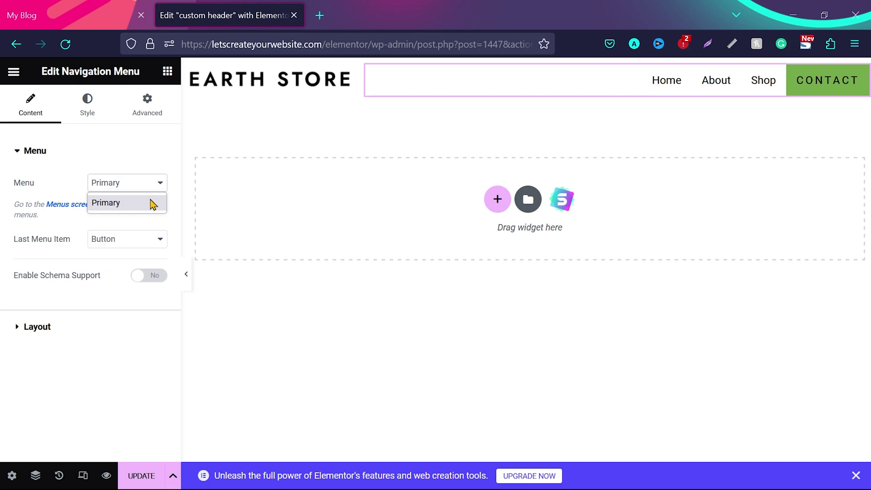
left_click(153, 204)
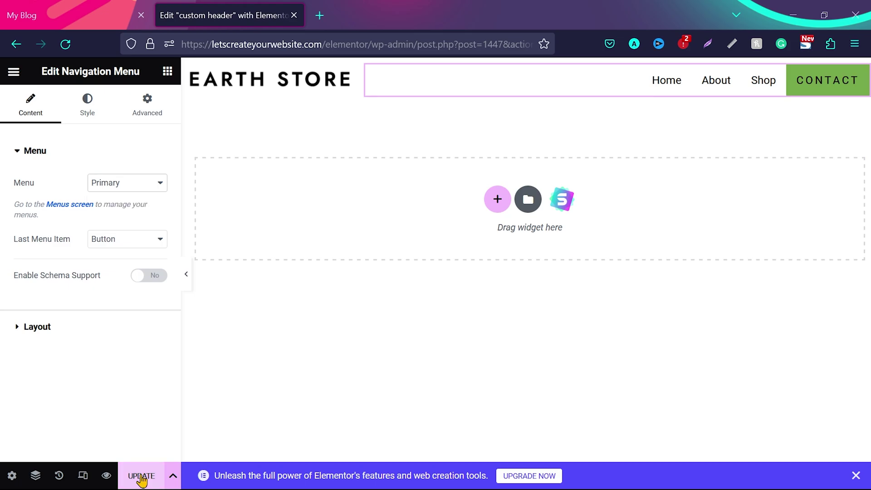
- Save the header template, then reload the live My Blog site to view the new header
left_click(141, 477)
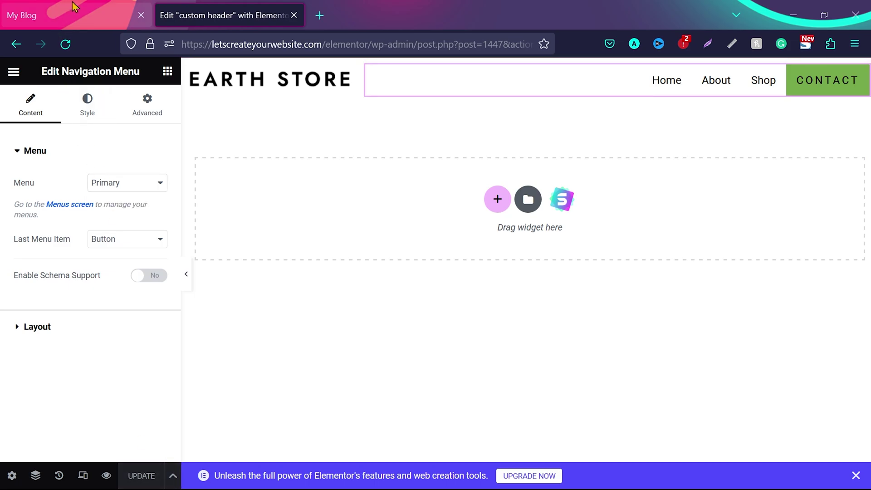
left_click(77, 16)
key("F5")
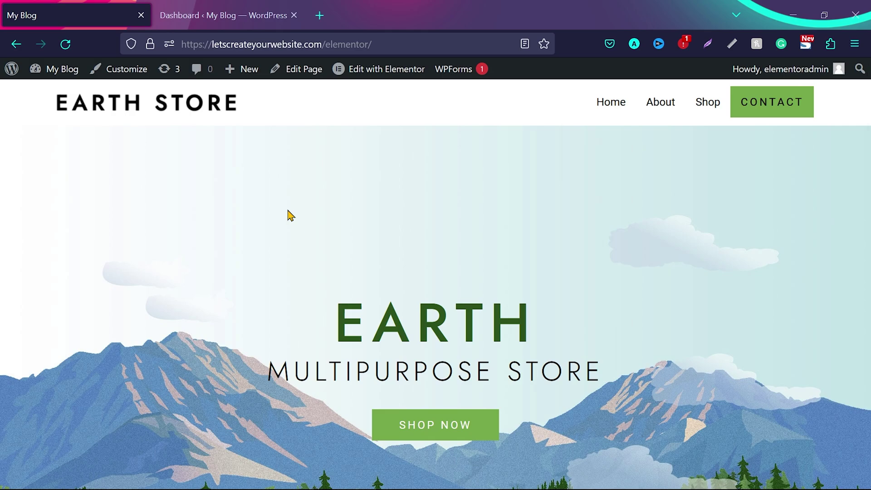
- Start a new Elementor Header & Footer Builder template, skipping the onboarding questions
left_click(244, 7)
mouse_move(68, 366)
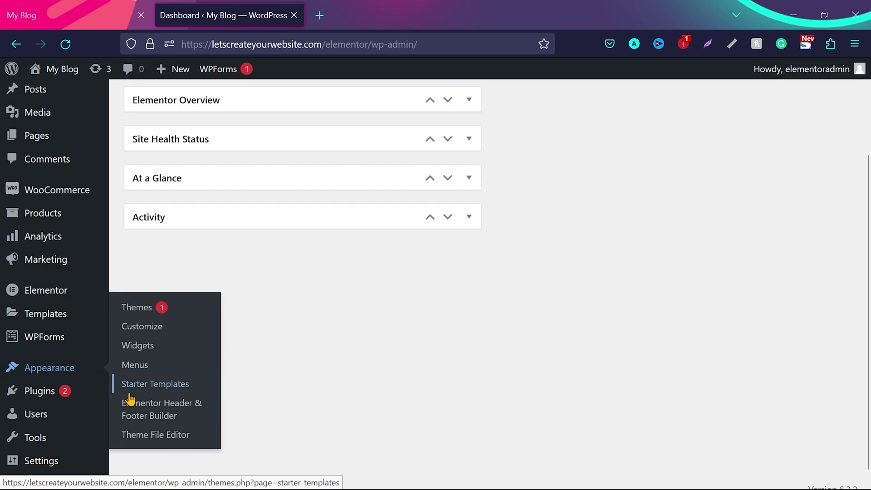
left_click(155, 412)
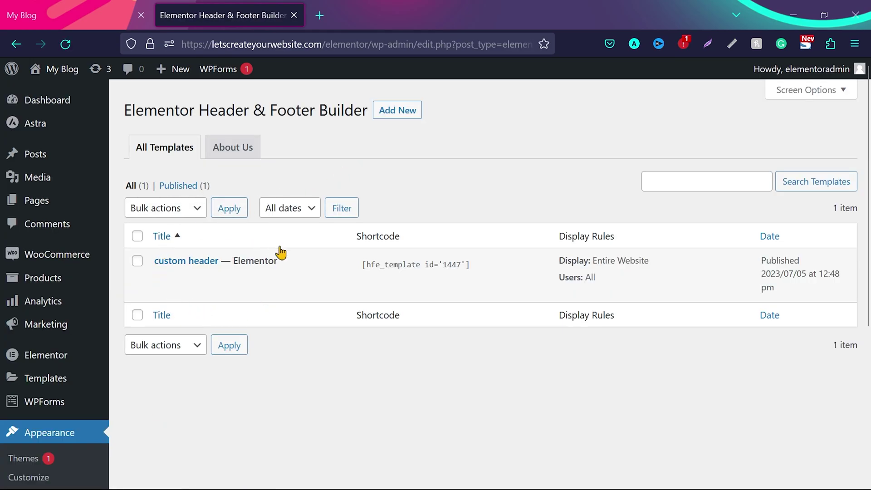
mouse_move(298, 260)
left_click(397, 111)
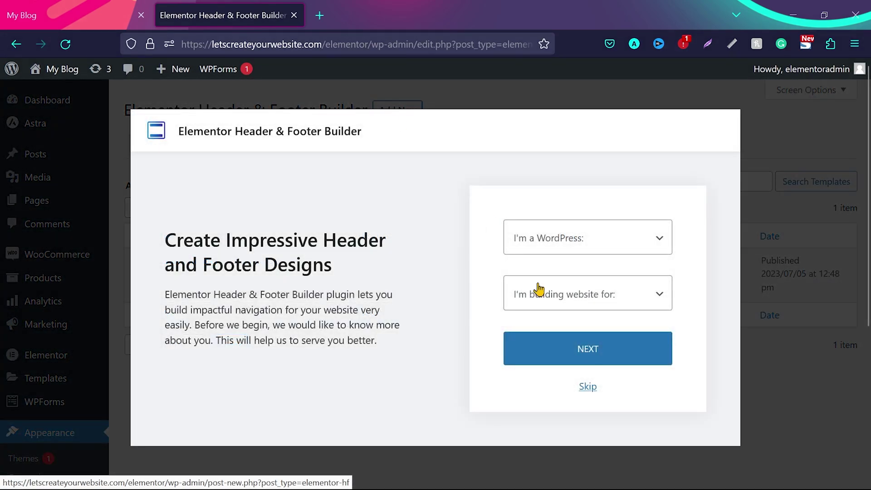
left_click(587, 386)
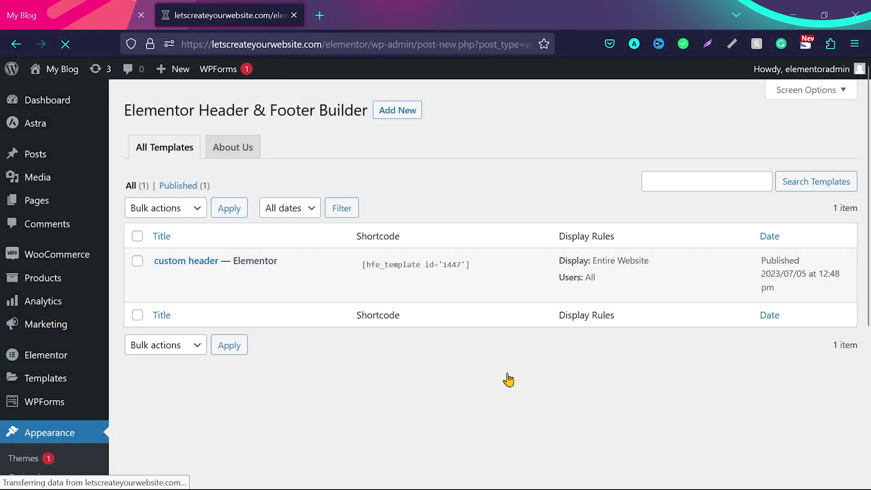
- Title the template 'Custome footer' as a Footer type shown on the Entire Website
left_click(262, 142)
type("Custome footer")
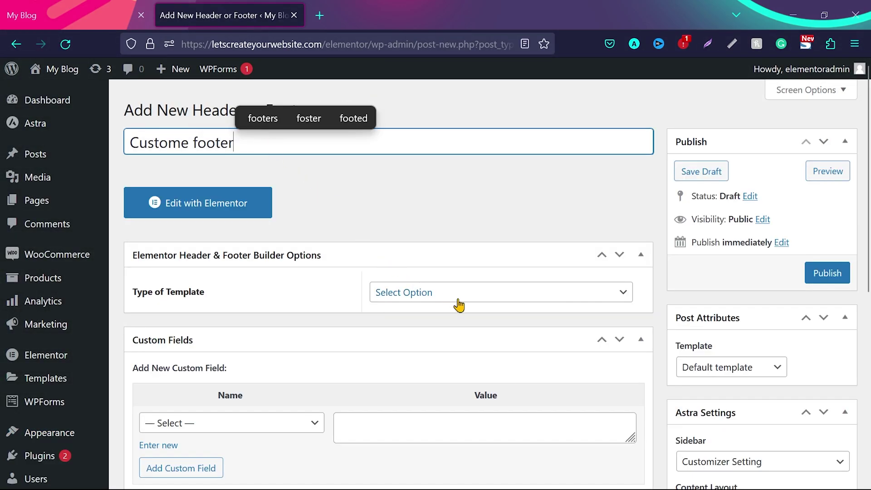
left_click(499, 297)
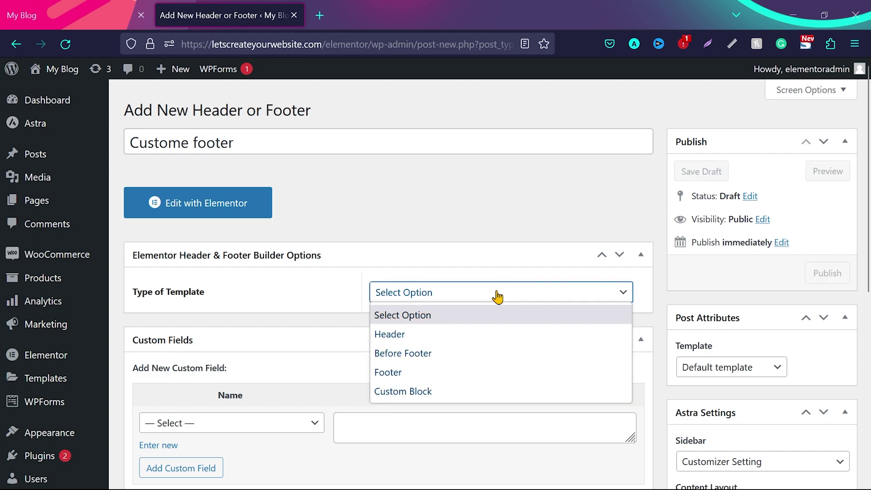
left_click(417, 372)
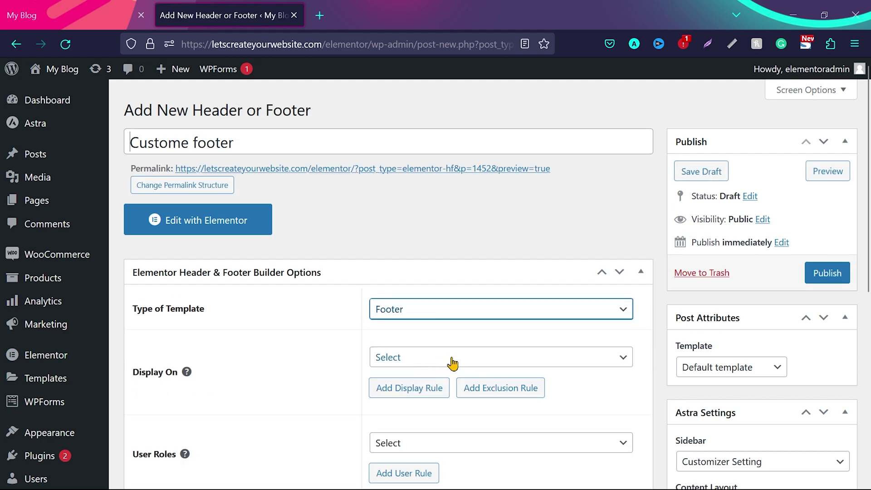
left_click(474, 359)
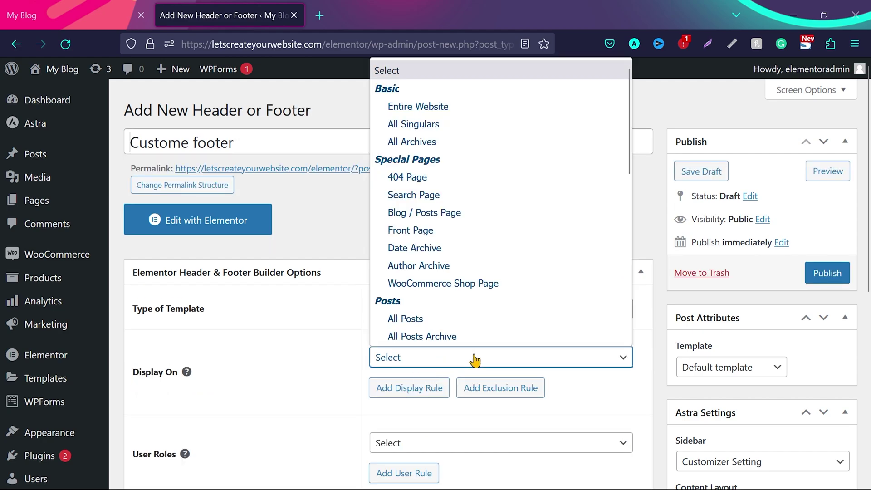
left_click(436, 109)
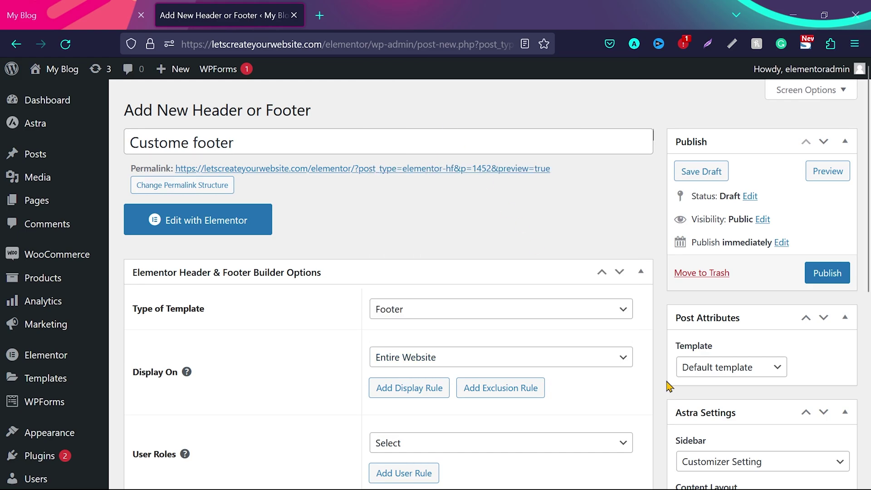
scroll(669, 386, "down", 1)
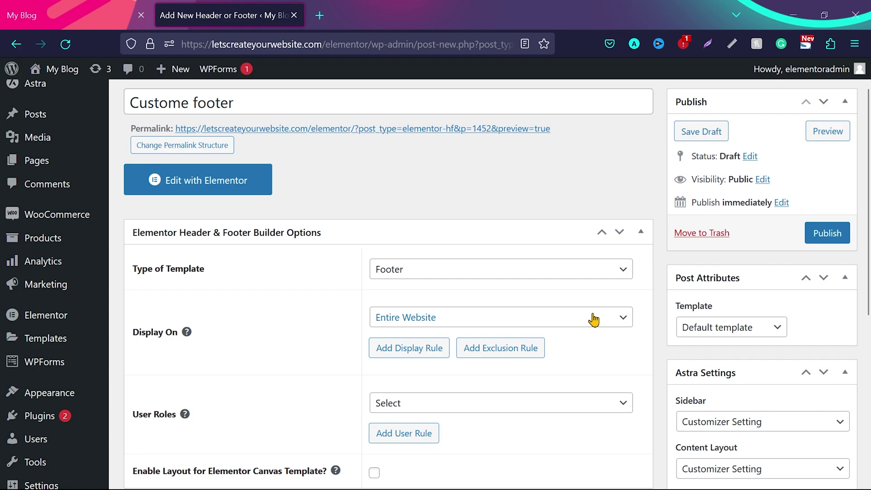
- Publish the footer template, open it in Elementor and add a three-column section
left_click(826, 234)
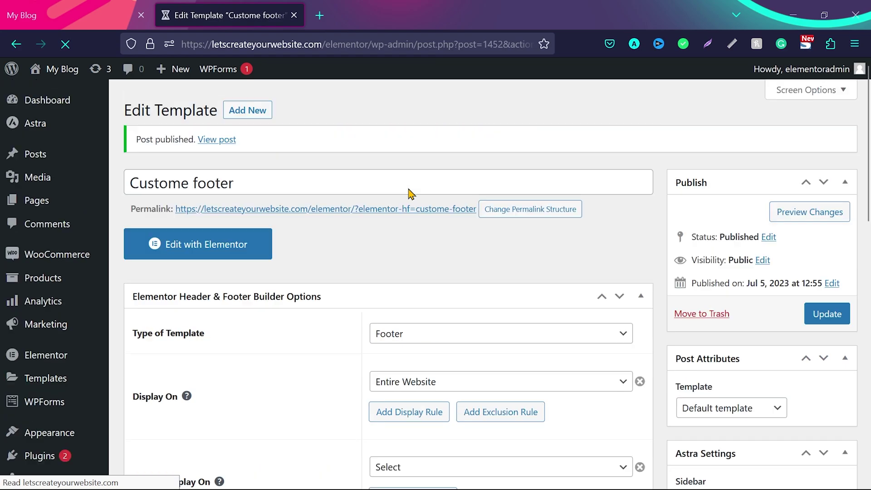
left_click(192, 248)
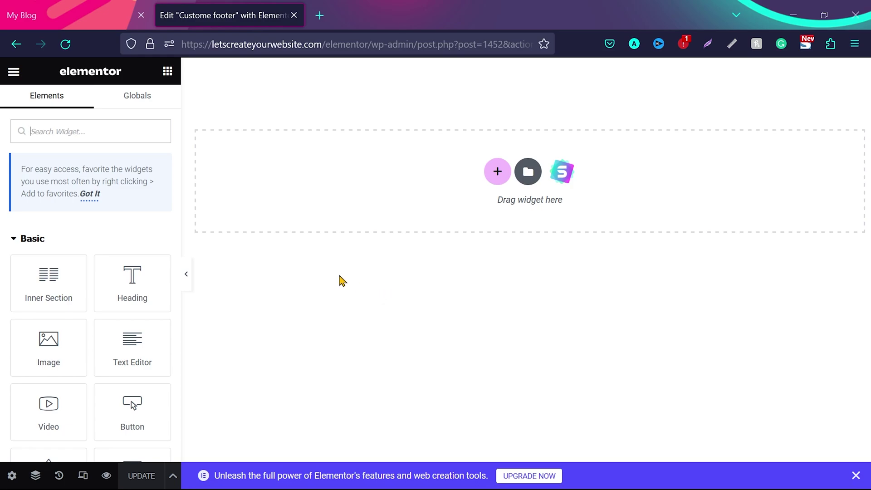
left_click(494, 175)
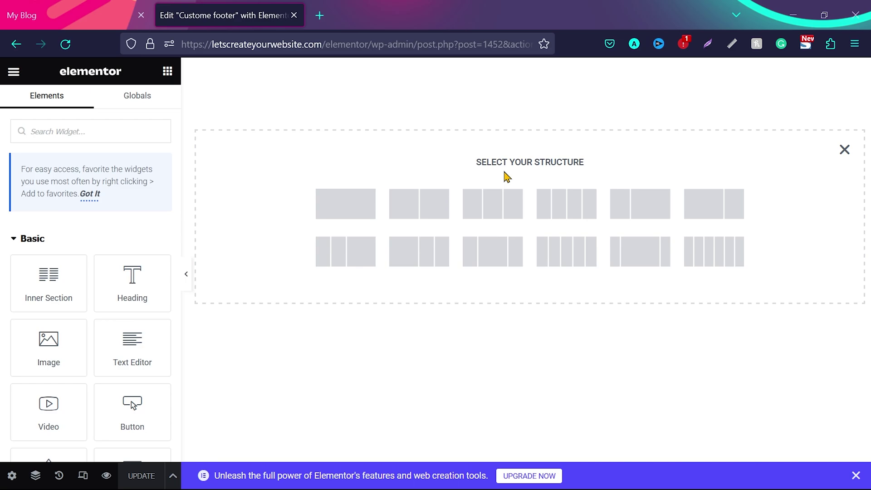
left_click(497, 205)
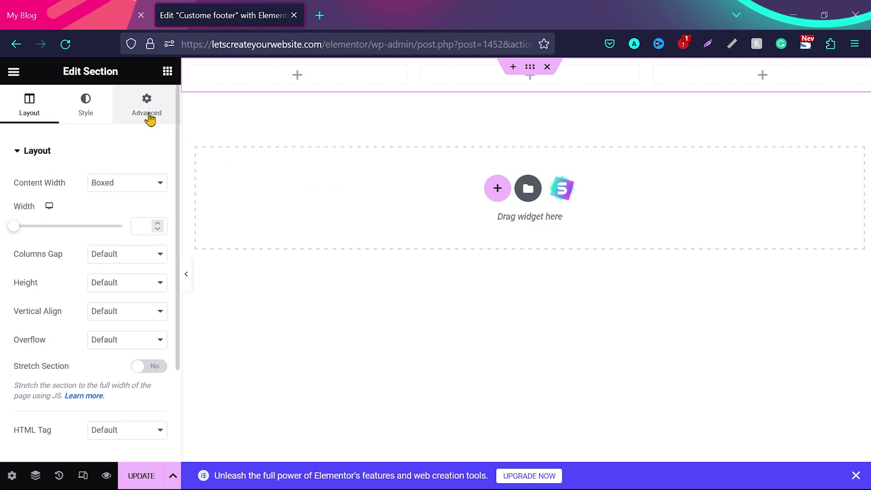
- Place the EARTH STORE Site Logo widget in the footer's first column
left_click(167, 73)
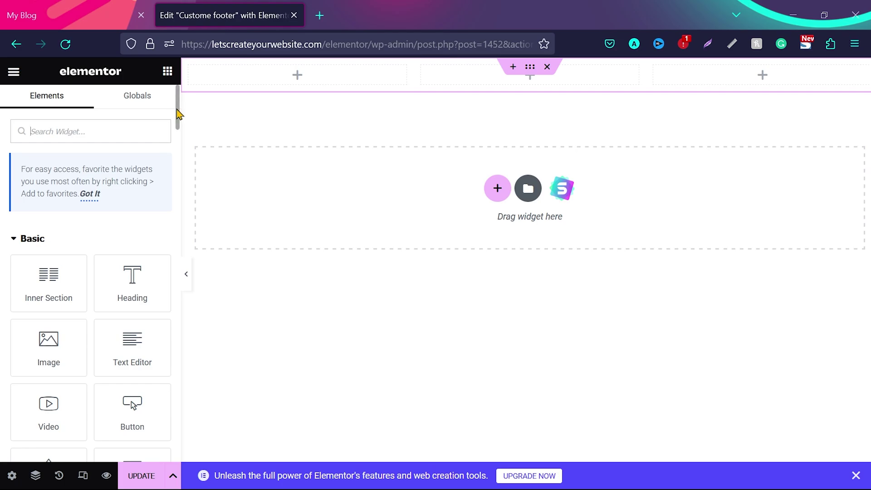
left_click_drag(178, 113, 179, 424)
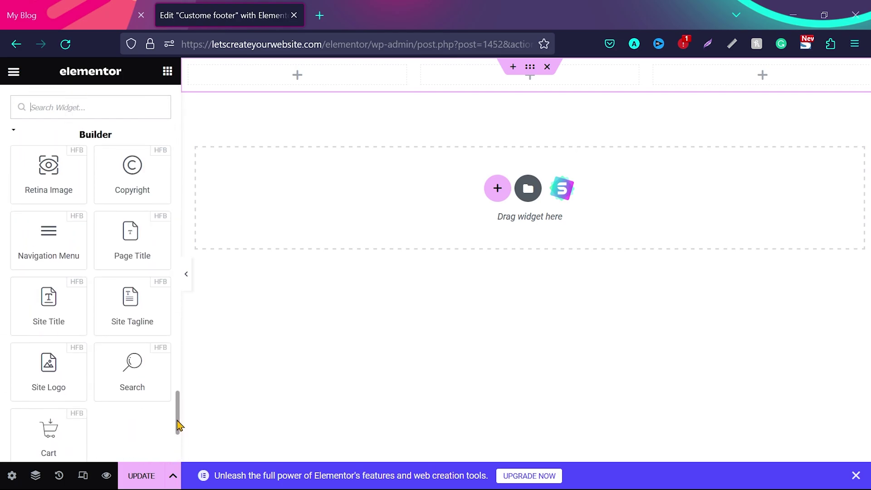
left_click_drag(51, 370, 284, 79)
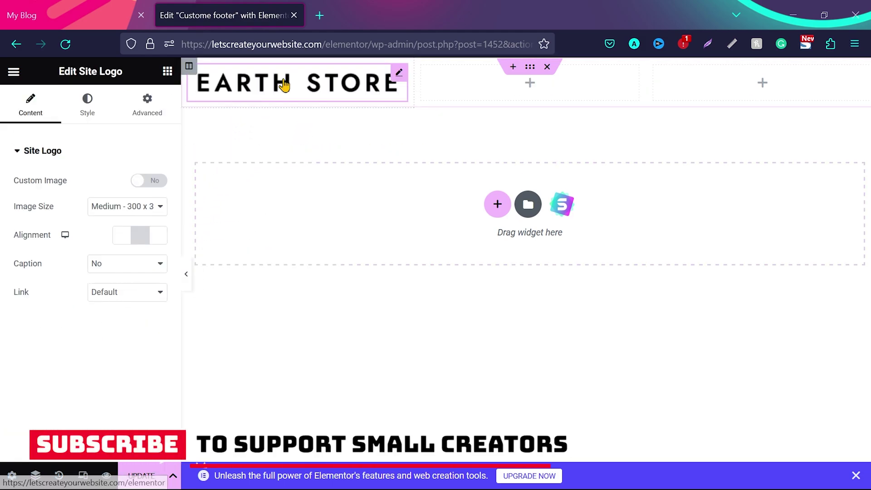
left_click(166, 74)
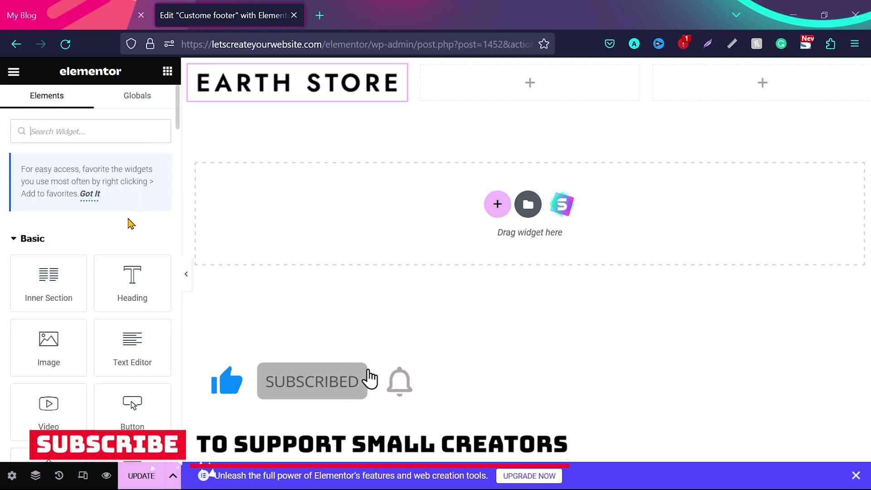
scroll(130, 223, "down", 2)
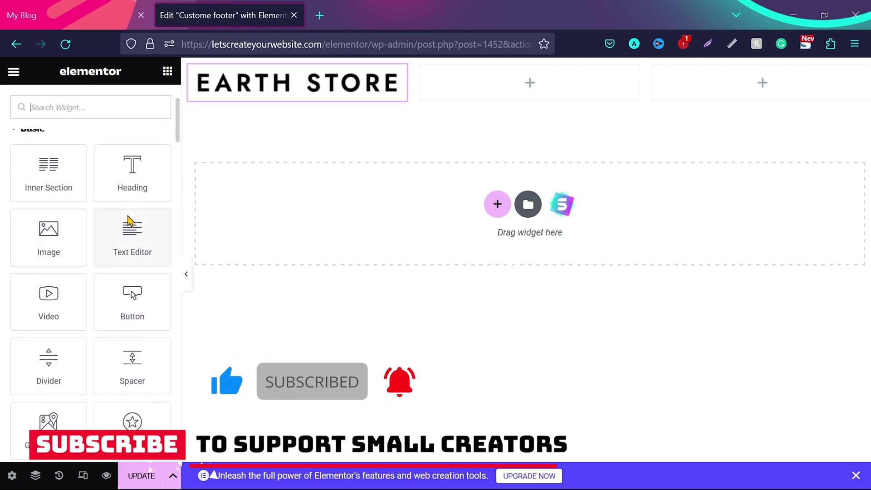
- Add a centred text block reading 'This is a blog website' beneath the logo
left_click_drag(134, 211, 265, 101)
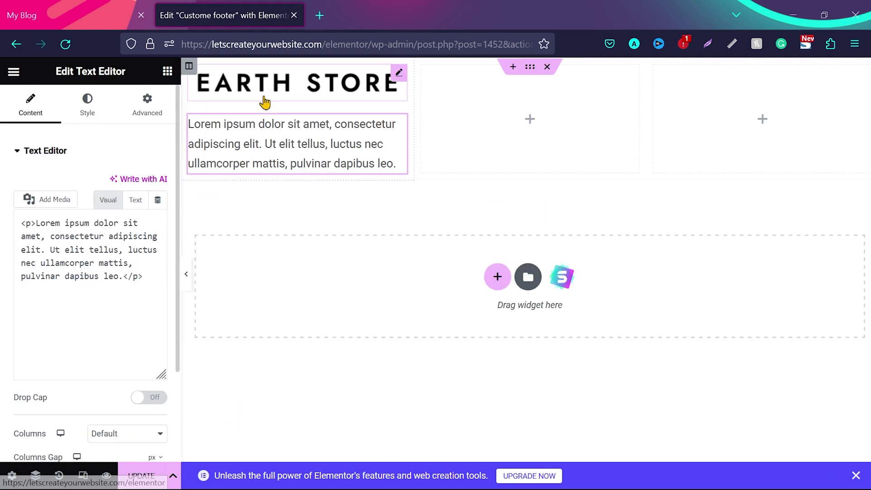
left_click(282, 148)
key("ctrl+a")
key("BackSpace")
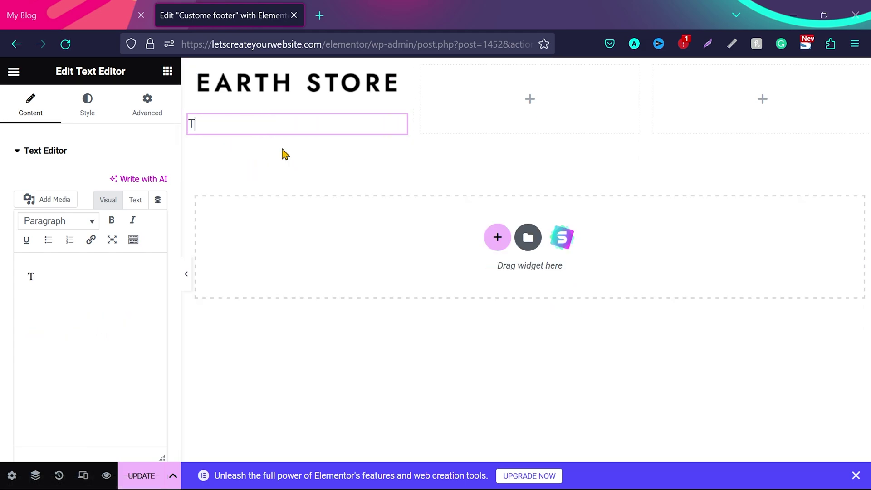
type("This is a")
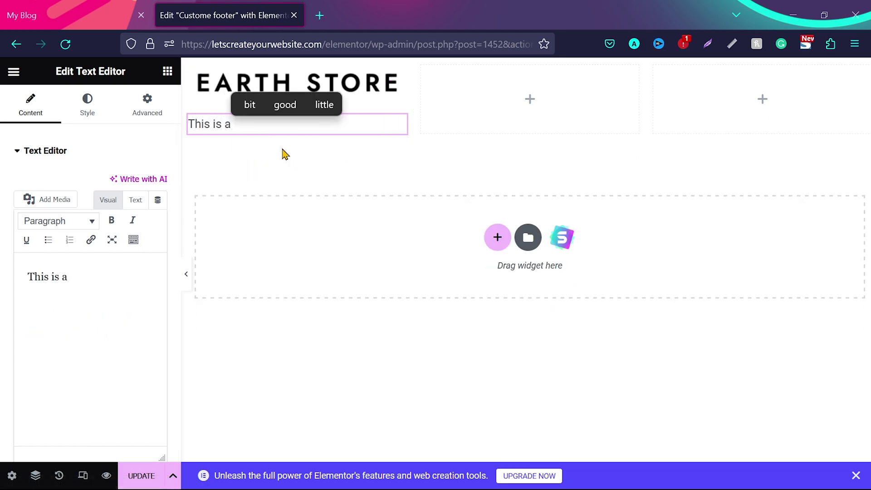
type(" blog website")
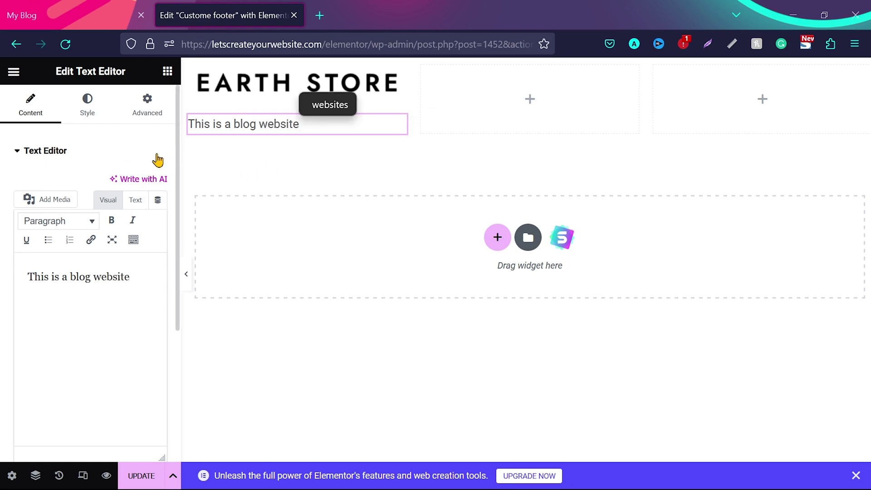
left_click(88, 112)
left_click(88, 112)
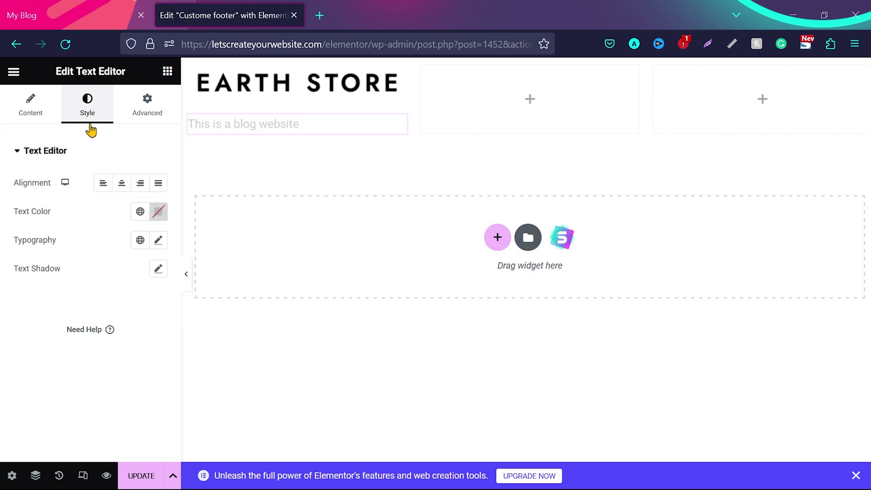
left_click(122, 184)
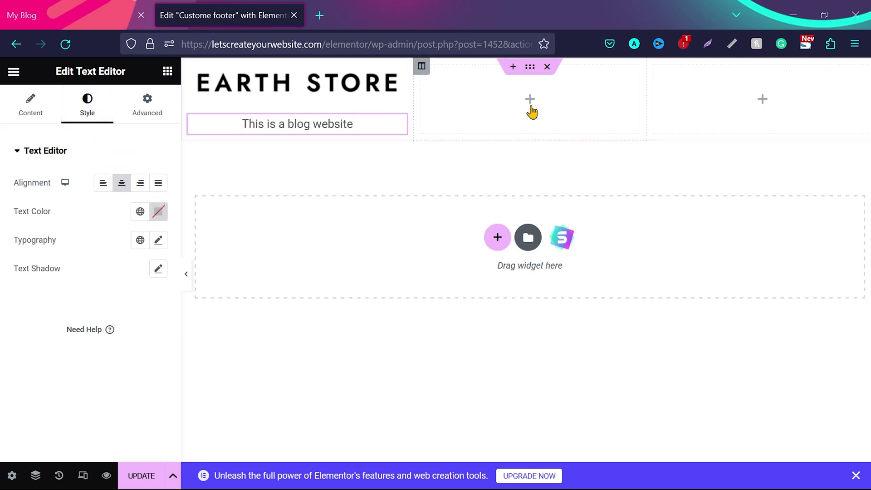
left_click(530, 99)
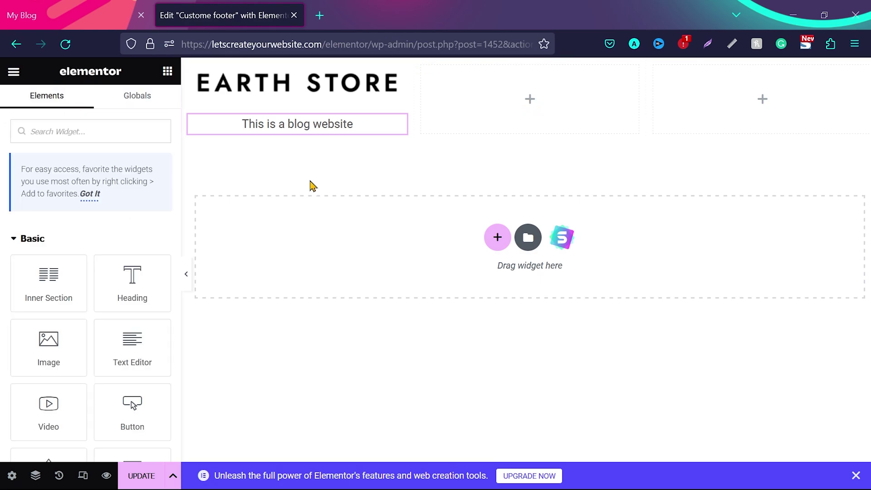
- Add a WordPress Pages widget titled 'Important pages' to the middle footer column
left_click(13, 240)
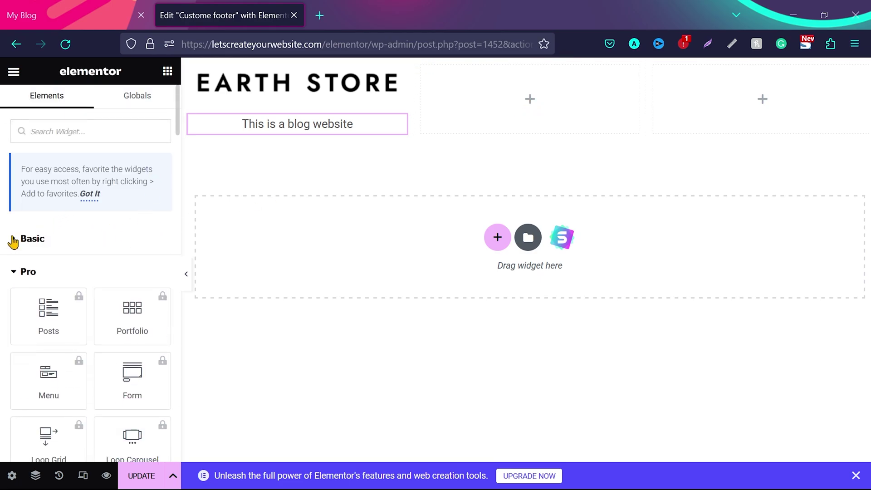
left_click(13, 272)
left_click(12, 303)
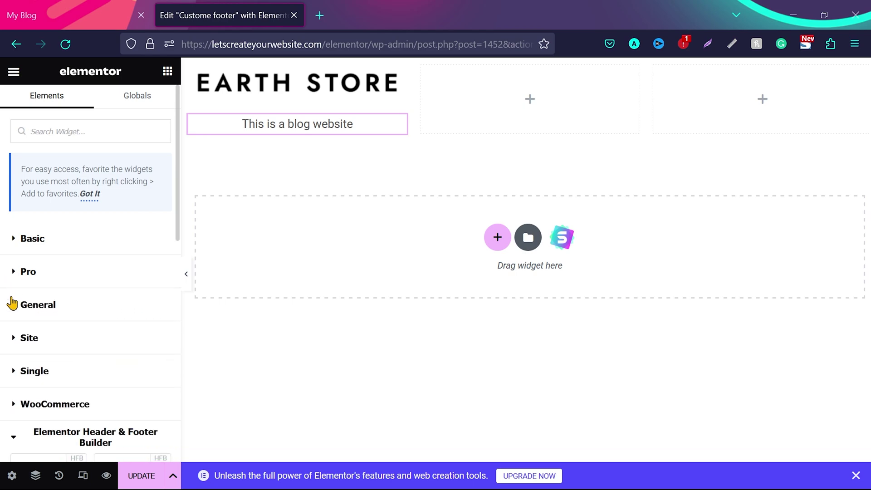
scroll(27, 313, "down", 5)
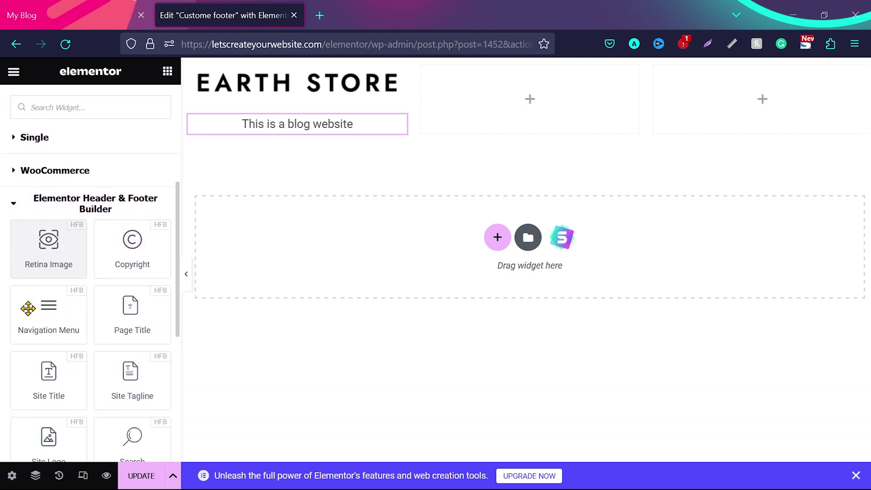
scroll(28, 308, "down", 6)
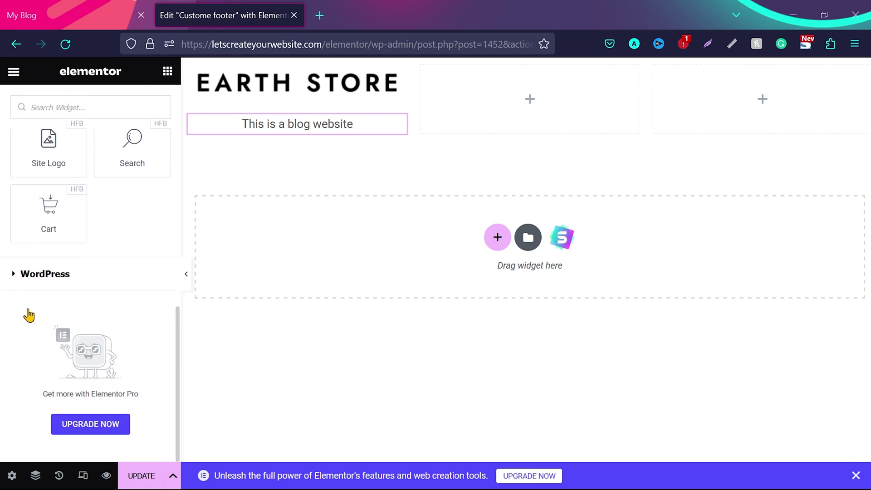
left_click(14, 273)
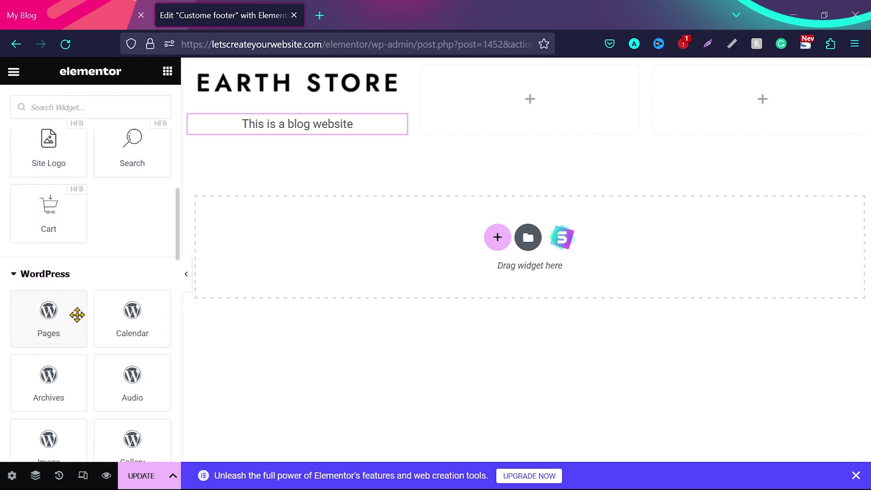
left_click_drag(52, 323, 535, 113)
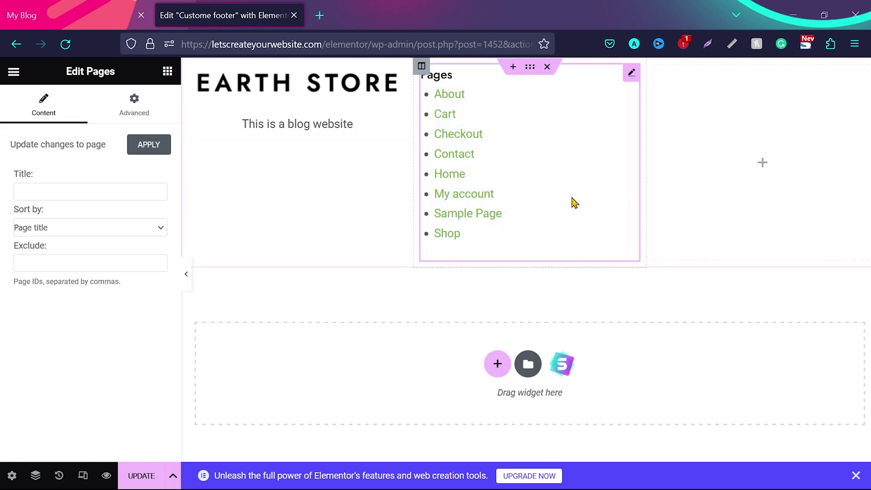
left_click(110, 193)
type("Important pages")
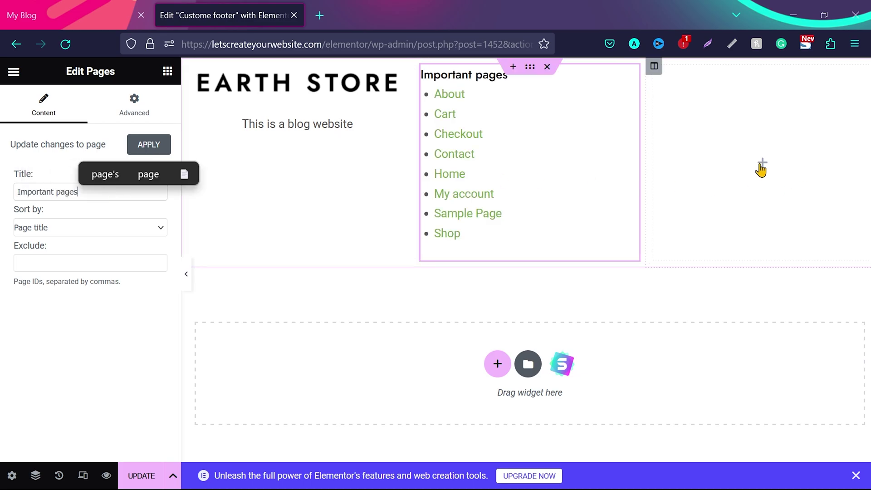
left_click(761, 164)
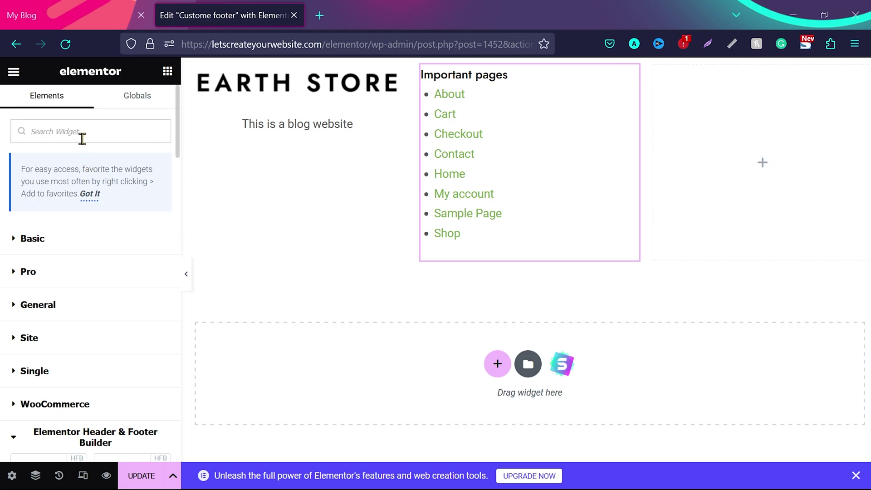
- Add a Google Maps widget to the right footer column
type("map")
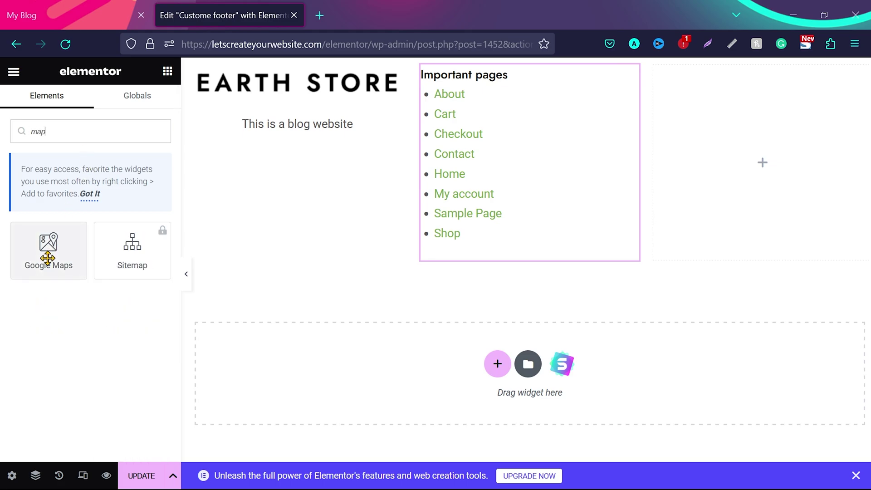
left_click_drag(47, 253, 790, 158)
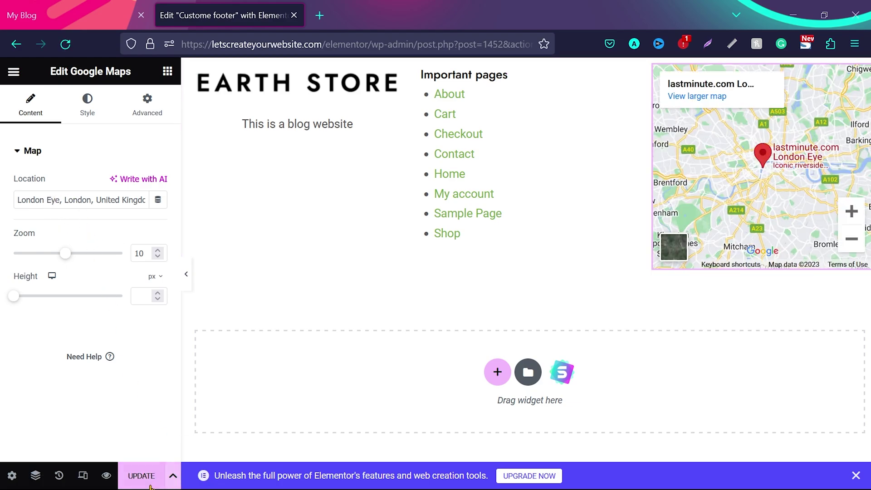
left_click(57, 6)
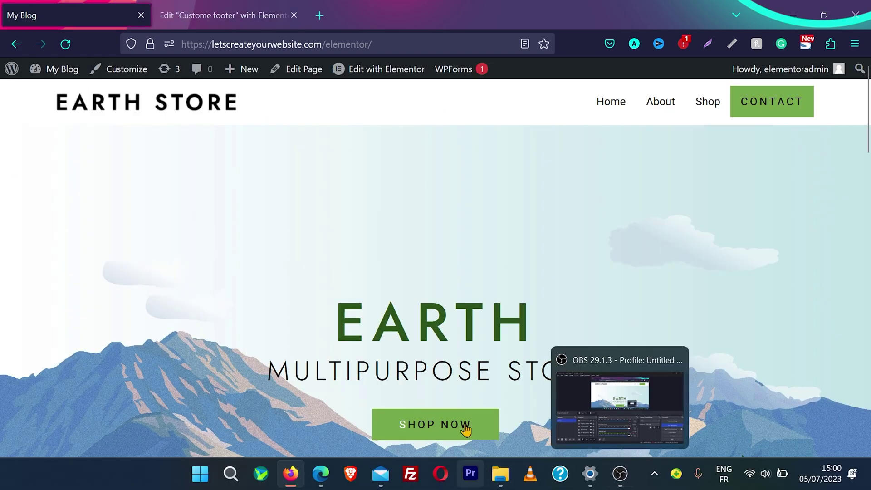
scroll(614, 232, "down", 10)
scroll(614, 232, "down", 2)
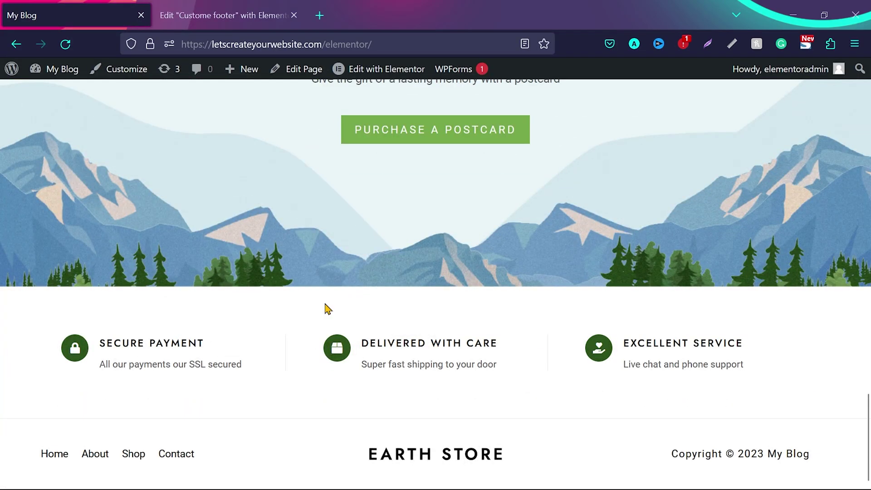
key("F5")
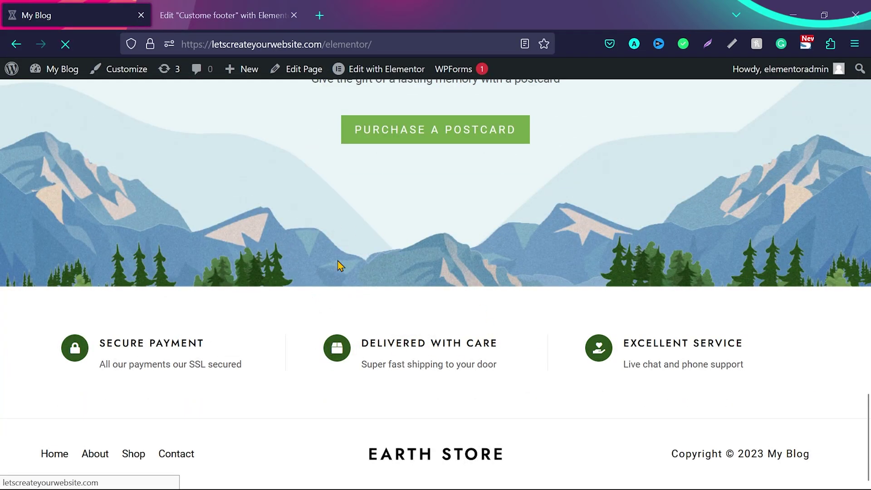
scroll(340, 266, "down", 3)
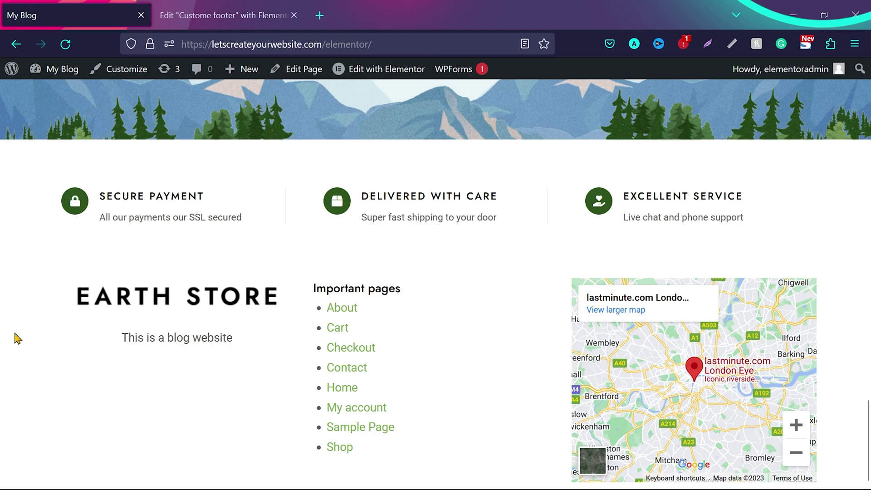
scroll(183, 342, "up", 20)
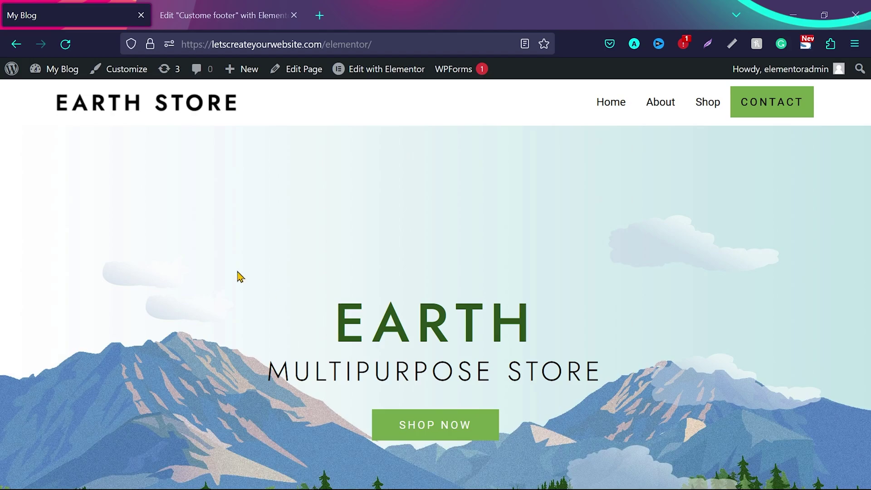
key("ctrl+Tab")
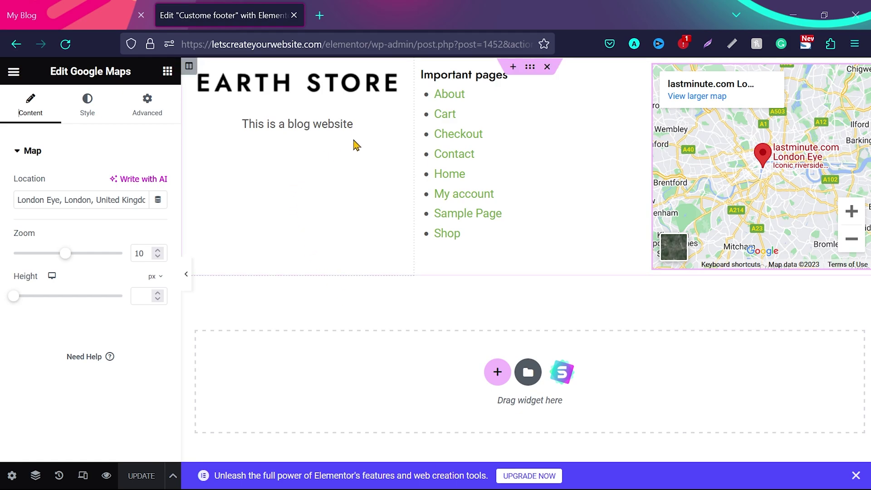